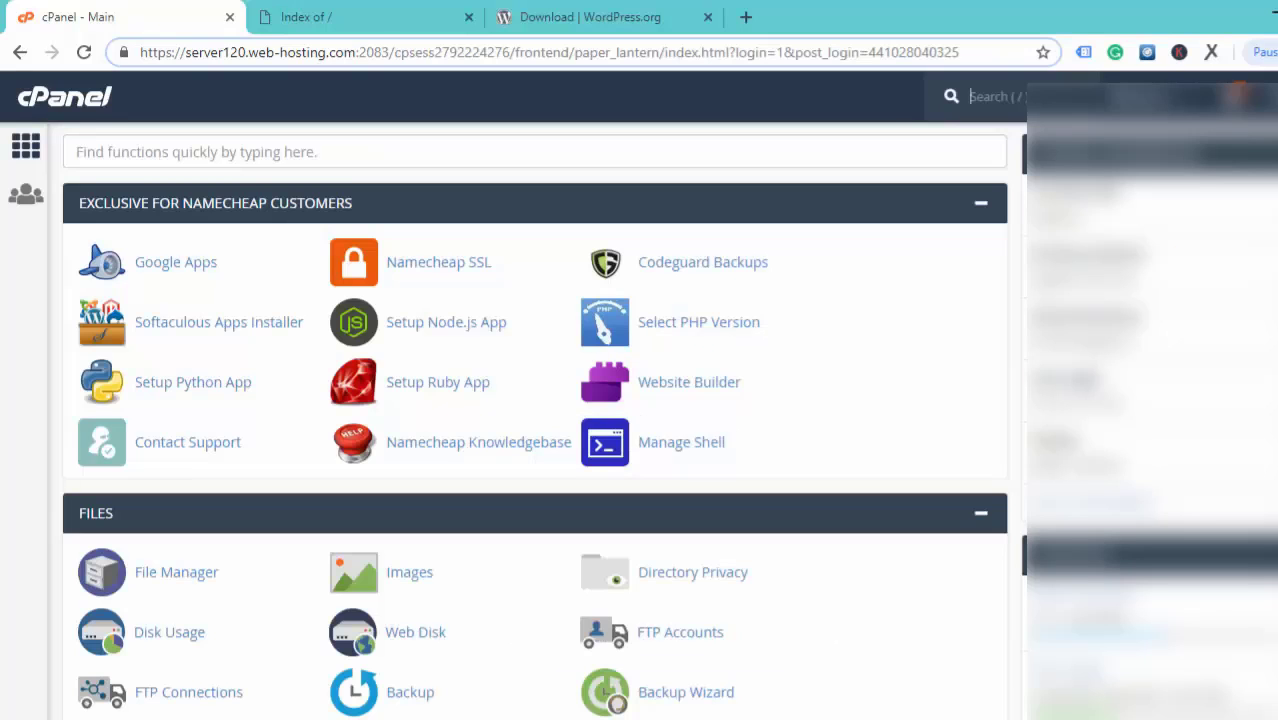
scroll(535, 420, "down", 5)
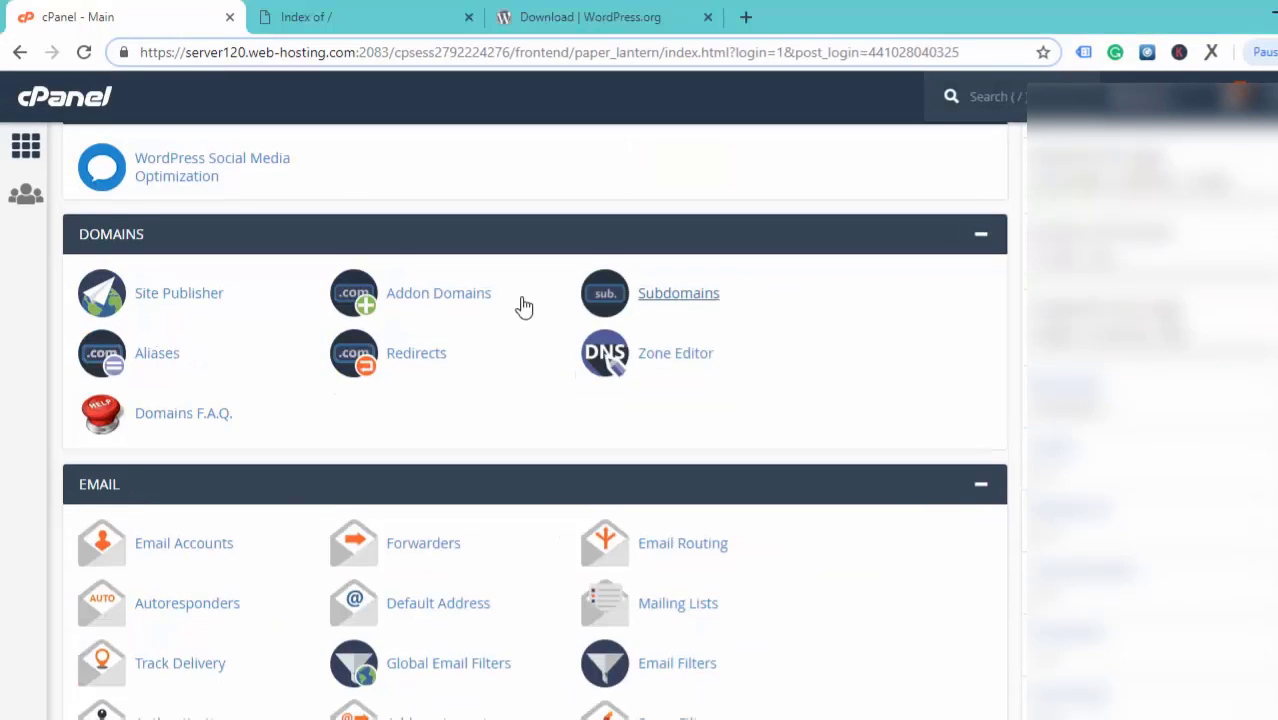
left_click(442, 305)
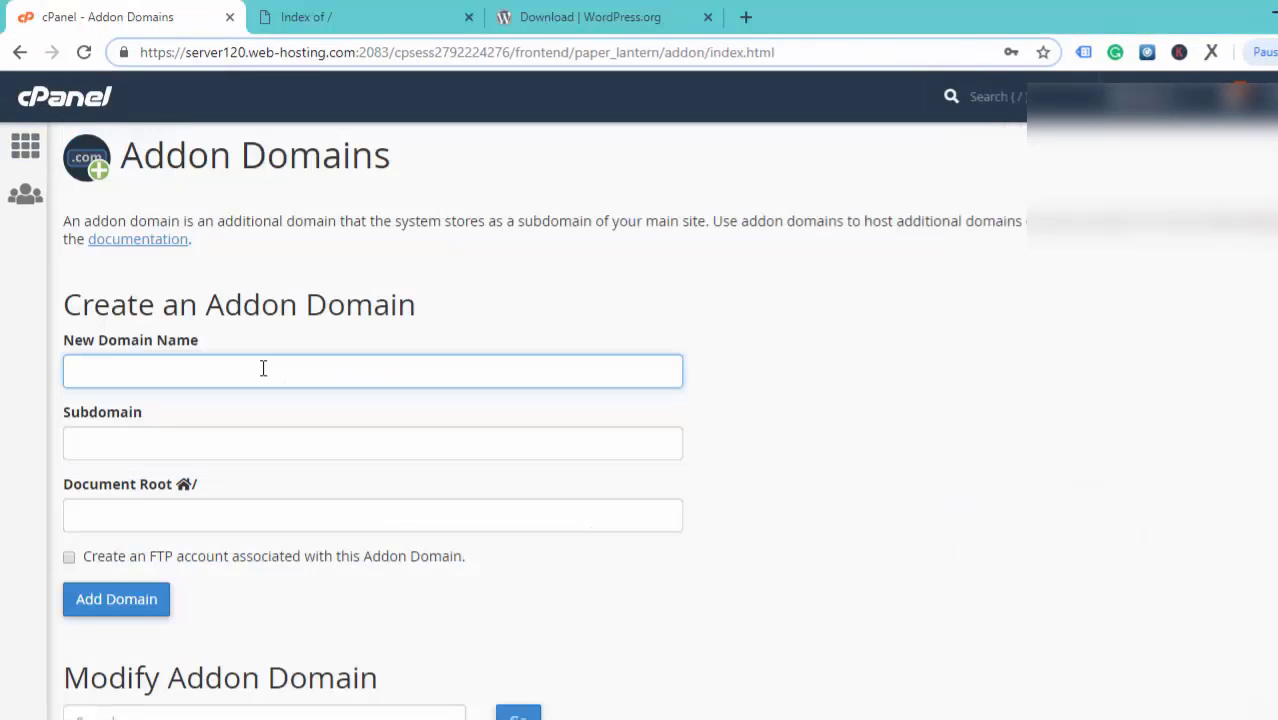
left_click(352, 24)
left_click(107, 17)
left_click(80, 371)
type("http://imrajib.com")
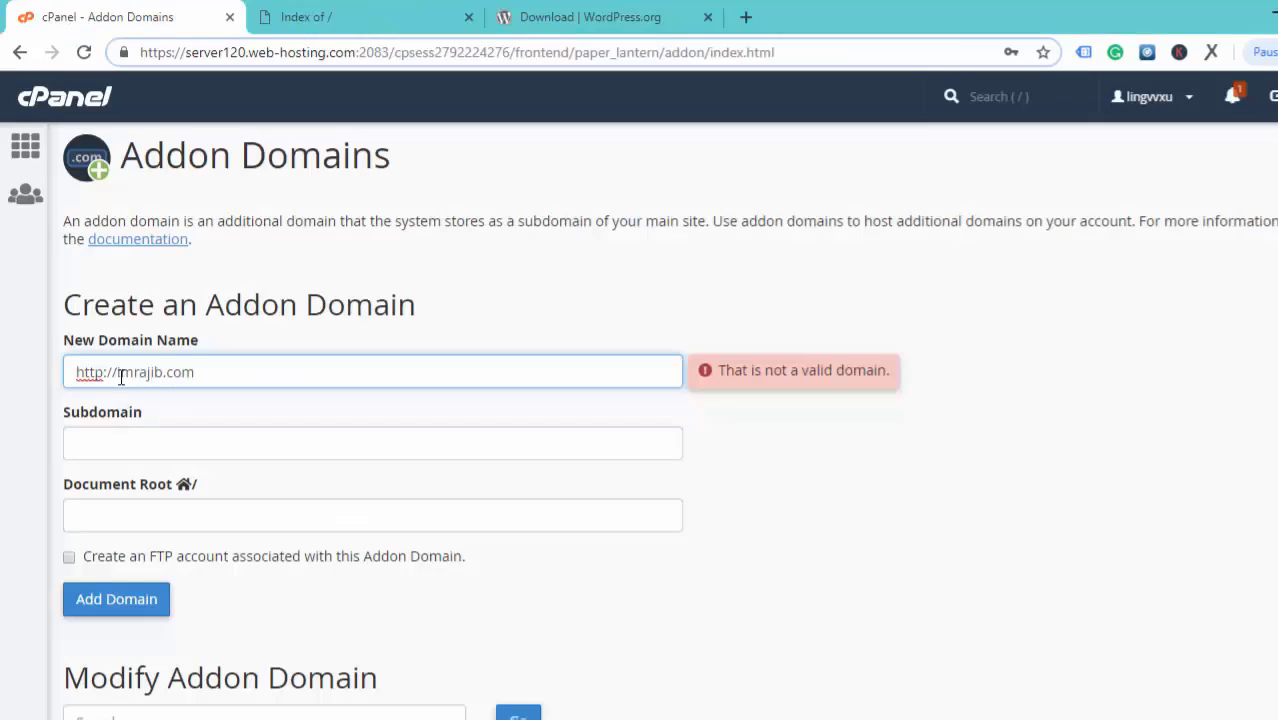
left_click_drag(122, 371, 76, 371)
key("BackSpace")
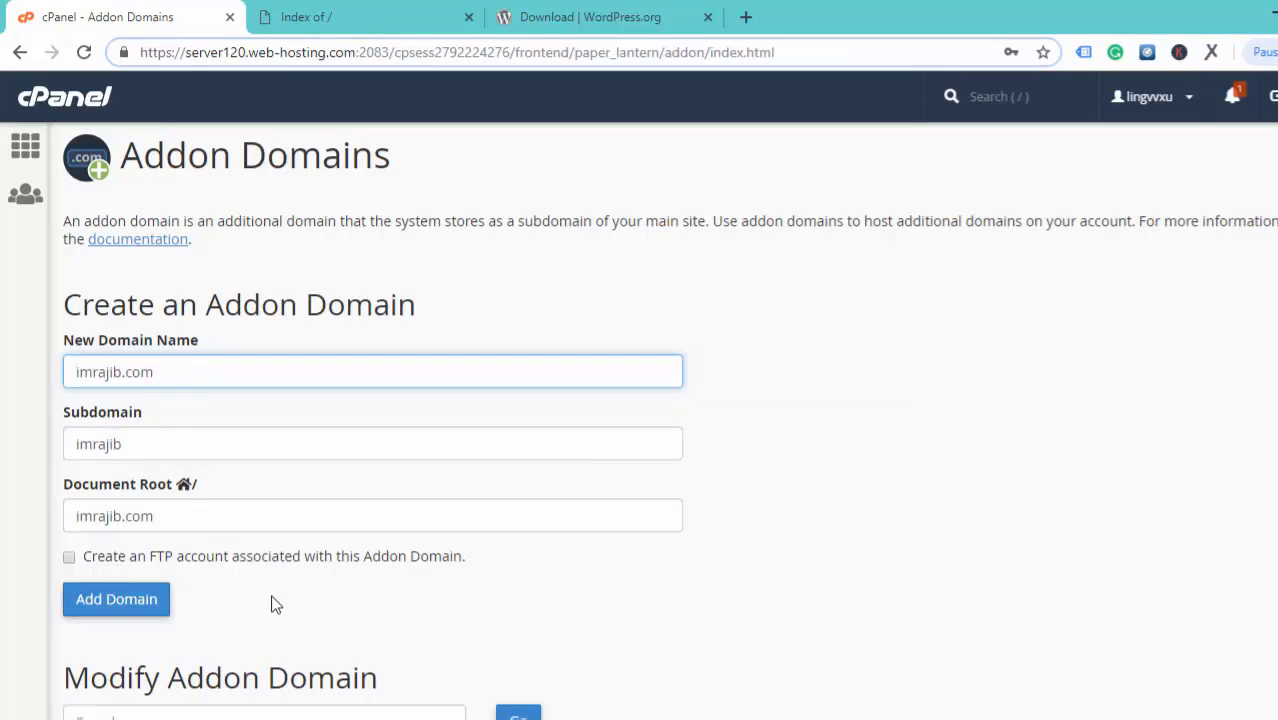
left_click(274, 602)
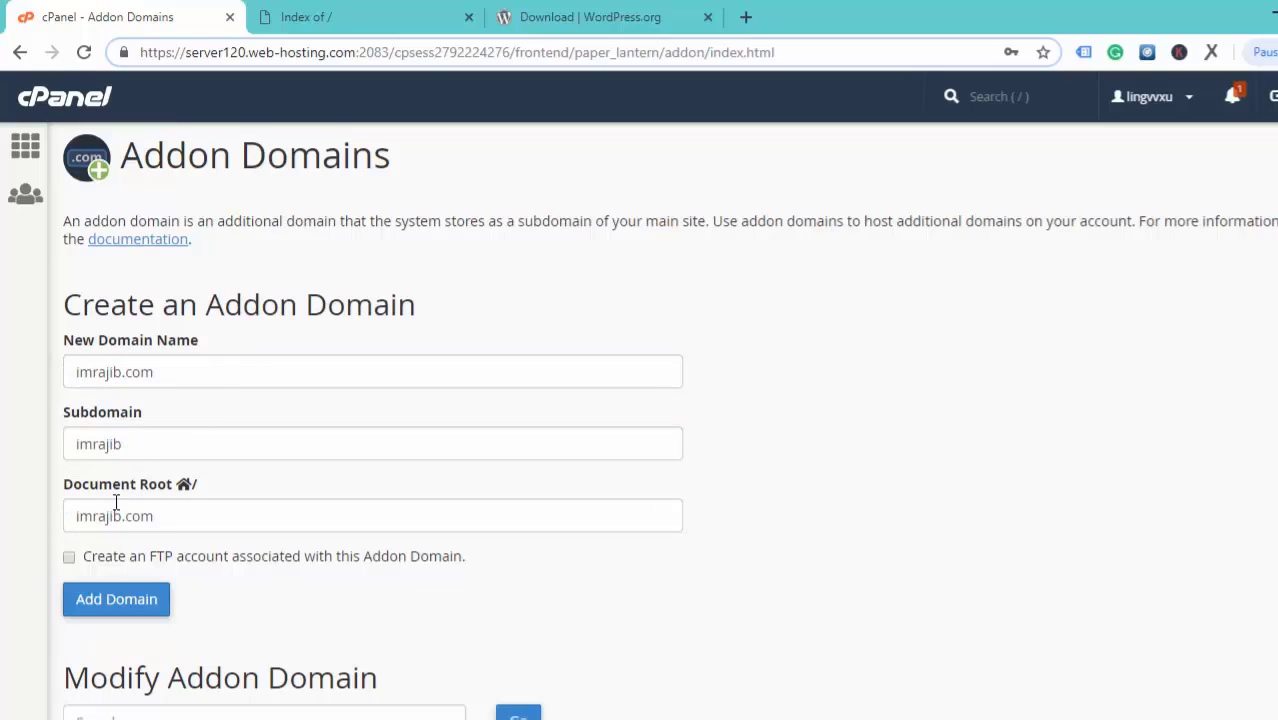
left_click_drag(168, 525, 57, 534)
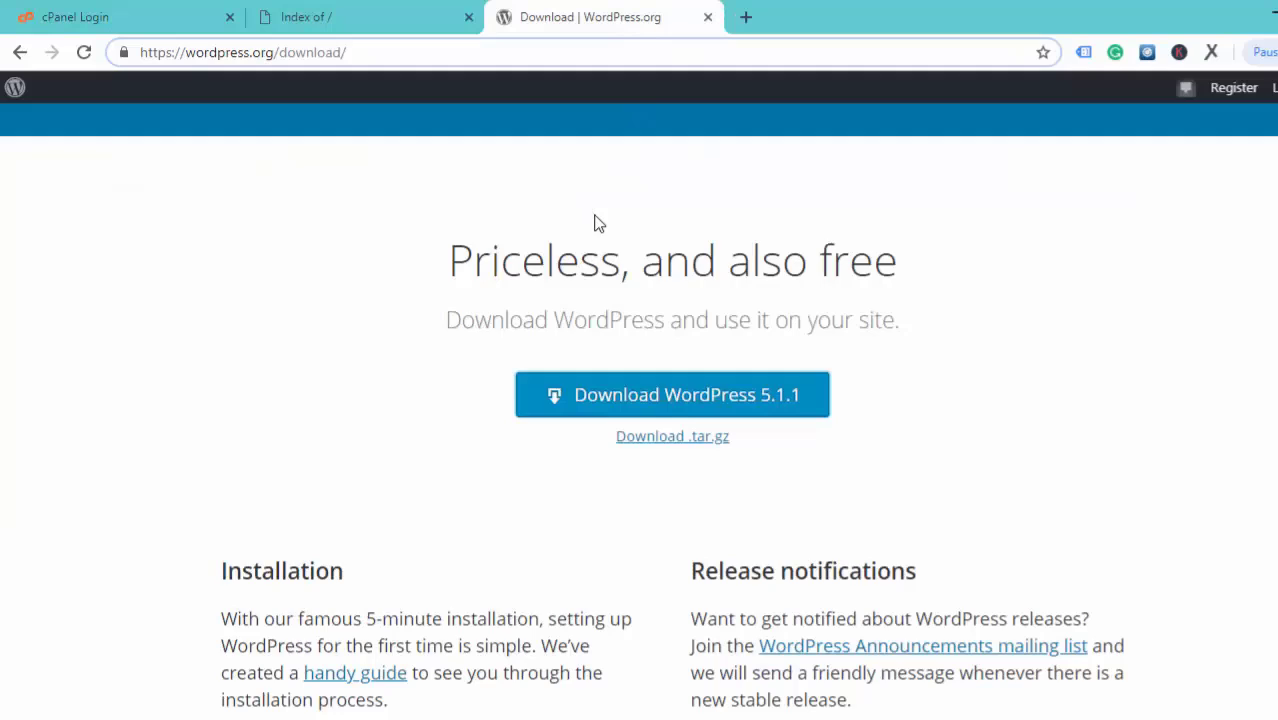
- Go to the WordPress.org home page and download WordPress 5.1.1 from its Get WordPress page
scroll(773, 305, "up", 3)
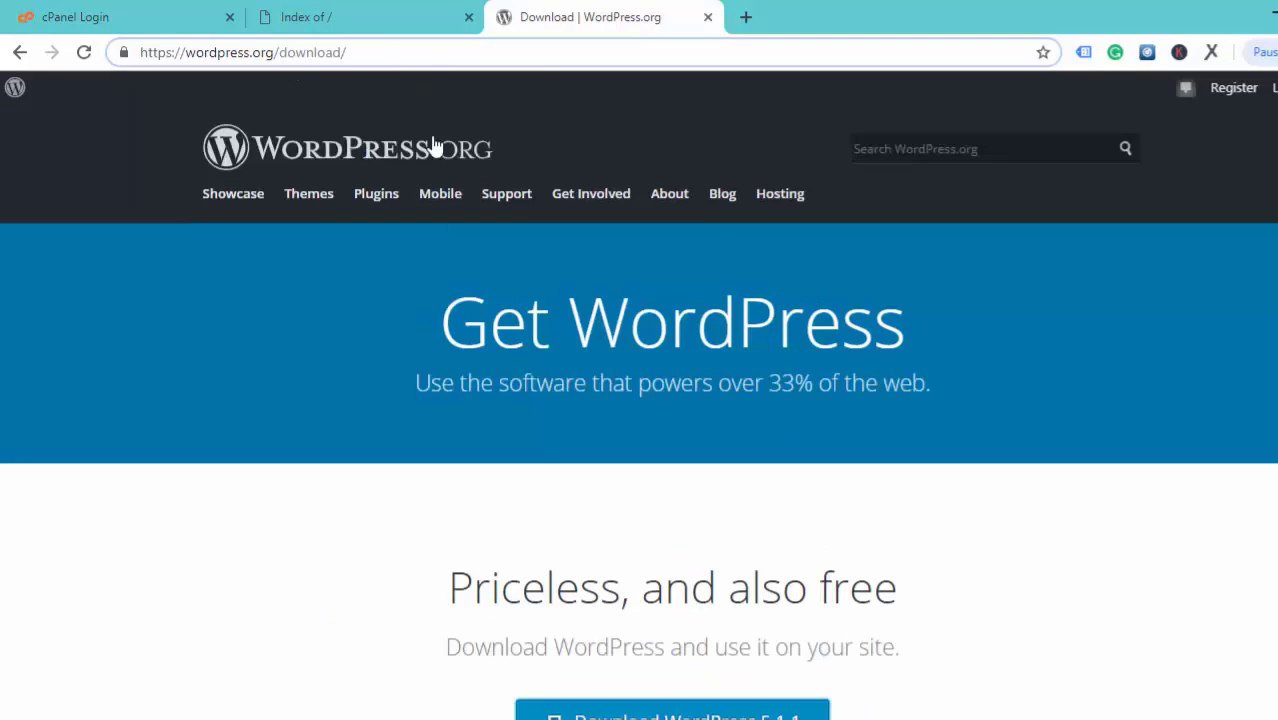
left_click(335, 166)
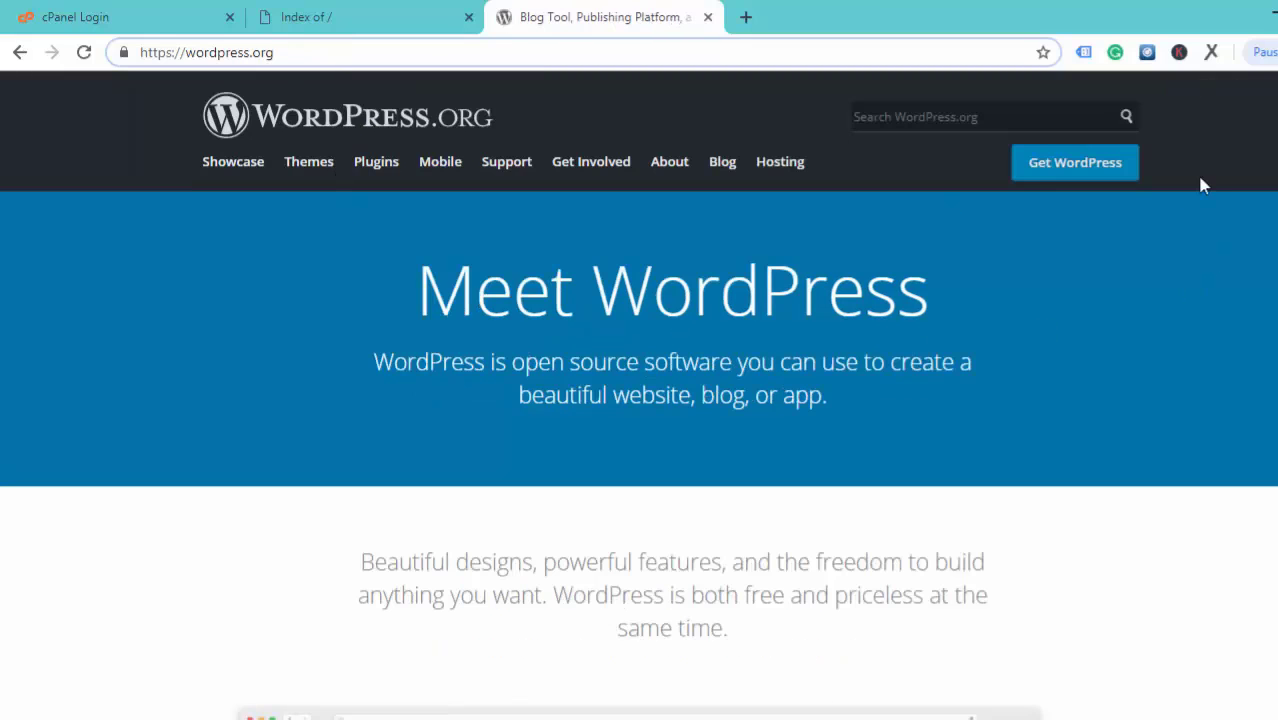
left_click(1088, 177)
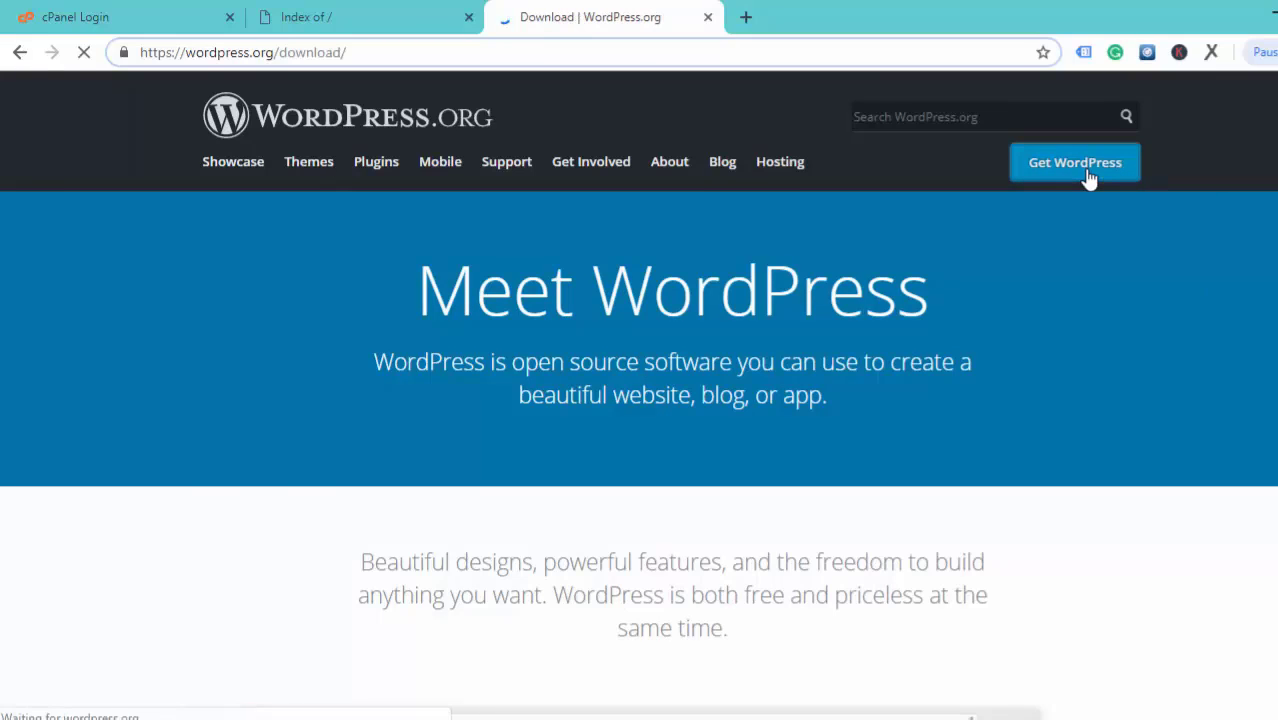
scroll(1114, 208, "down", 4)
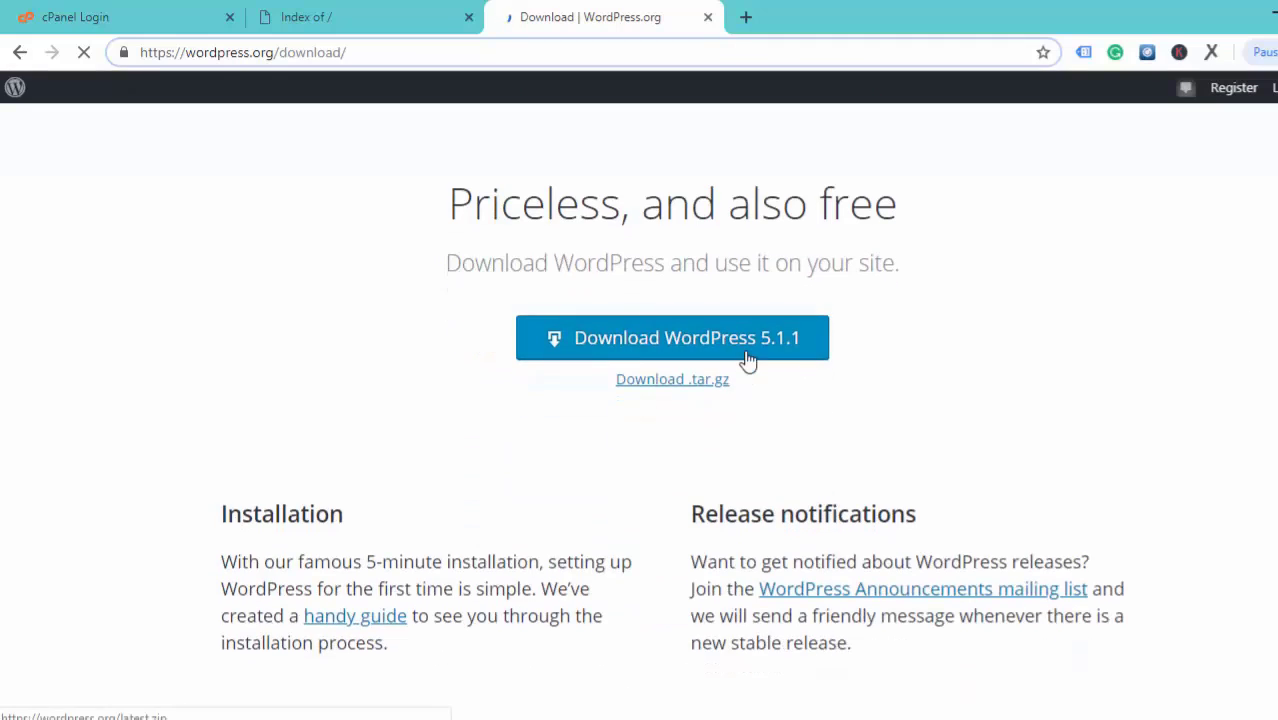
left_click(748, 360)
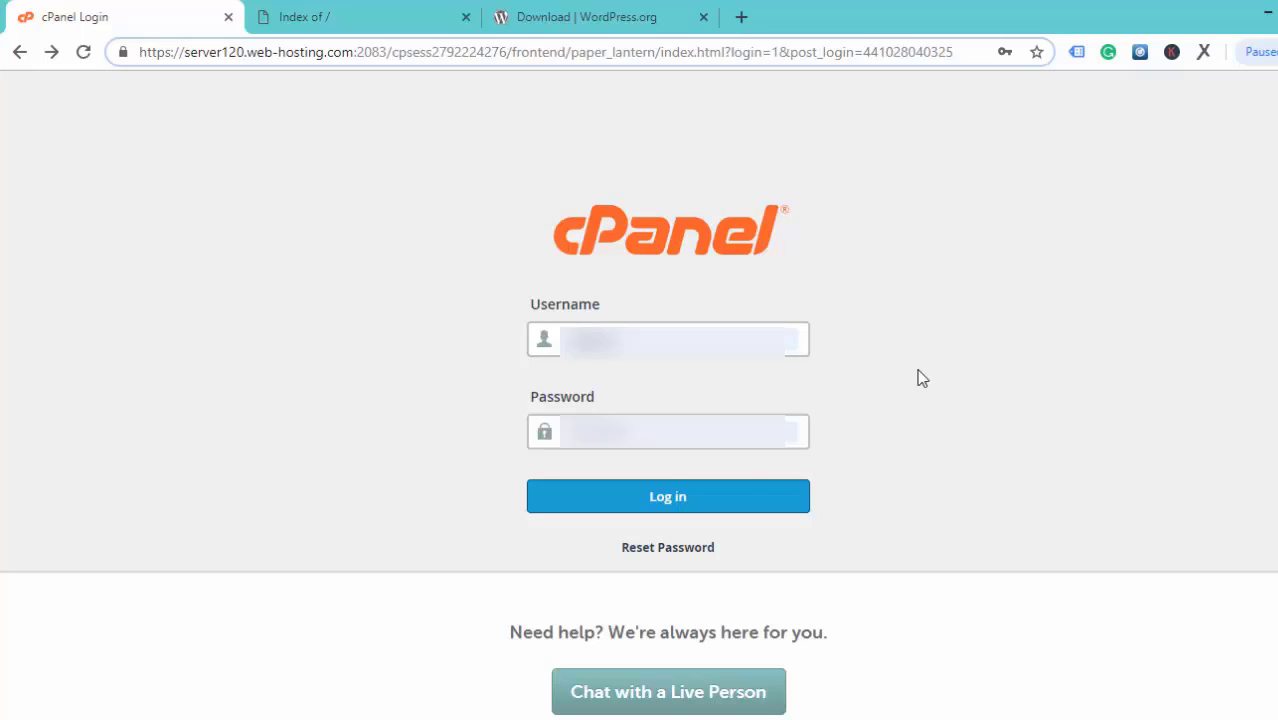
- Log in to cPanel with the prefilled credentials and open the imrajib.com folder in File Manager
left_click(719, 508)
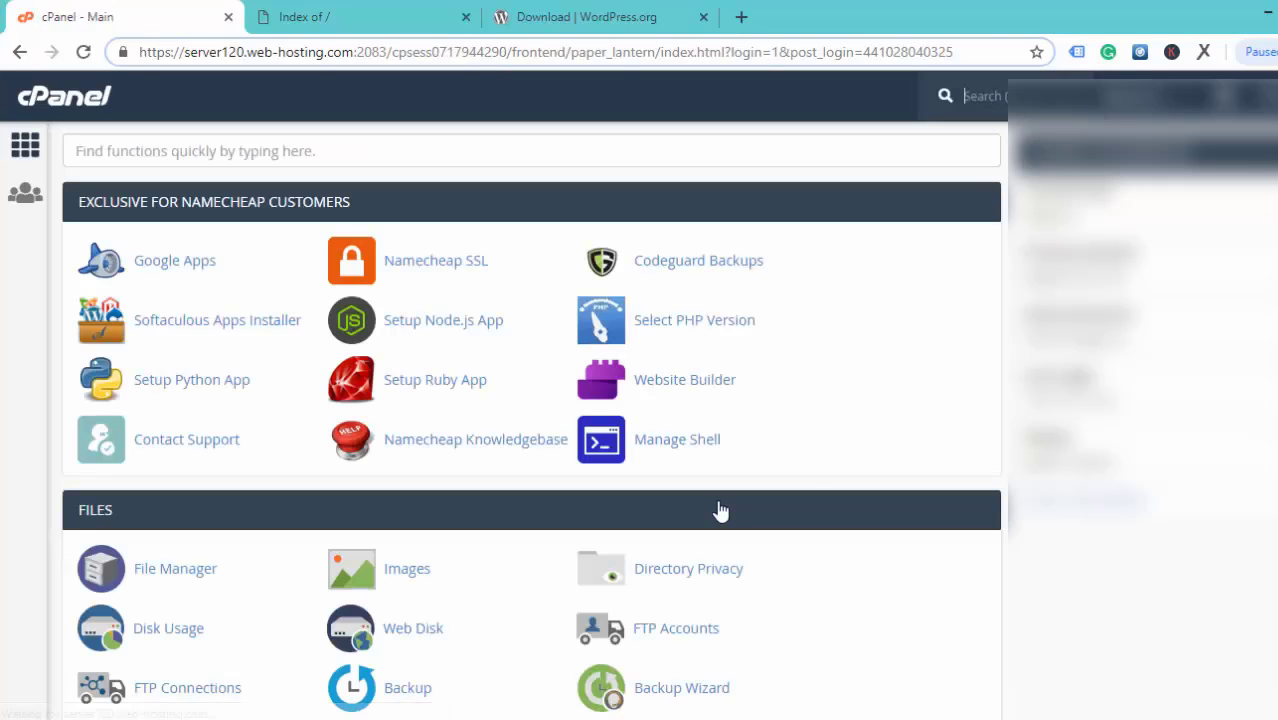
left_click(178, 572)
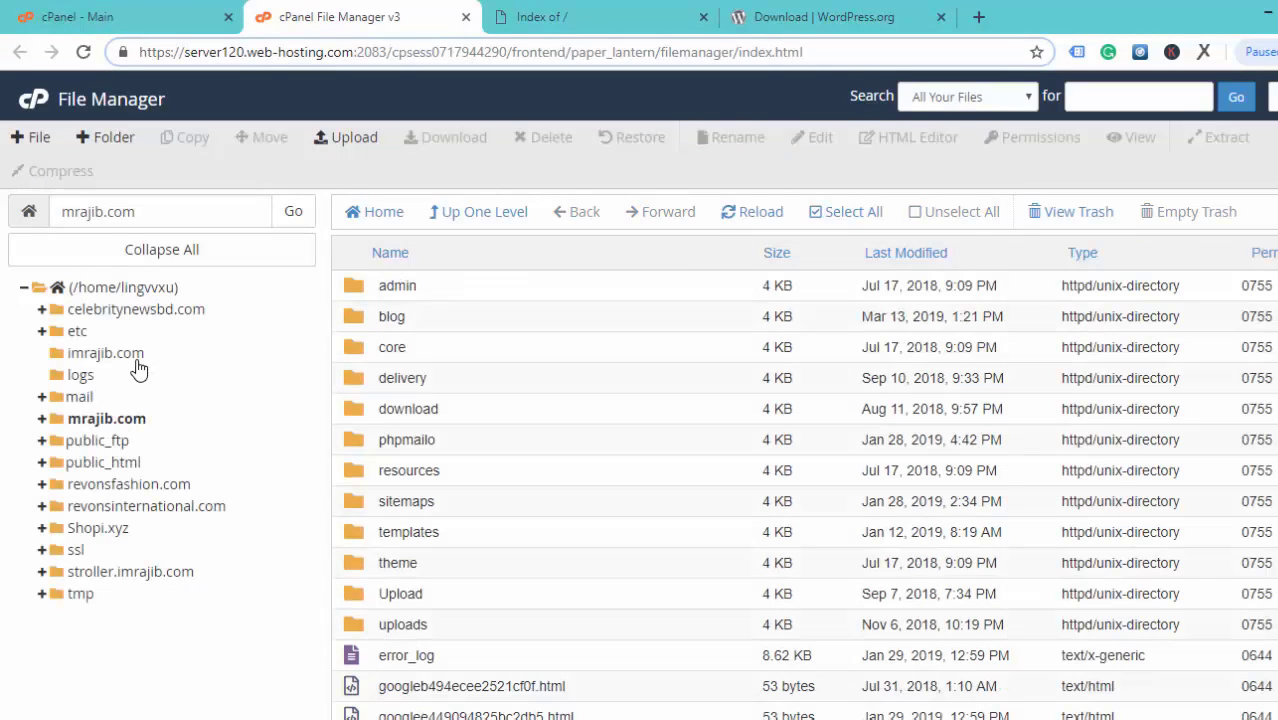
left_click(106, 353)
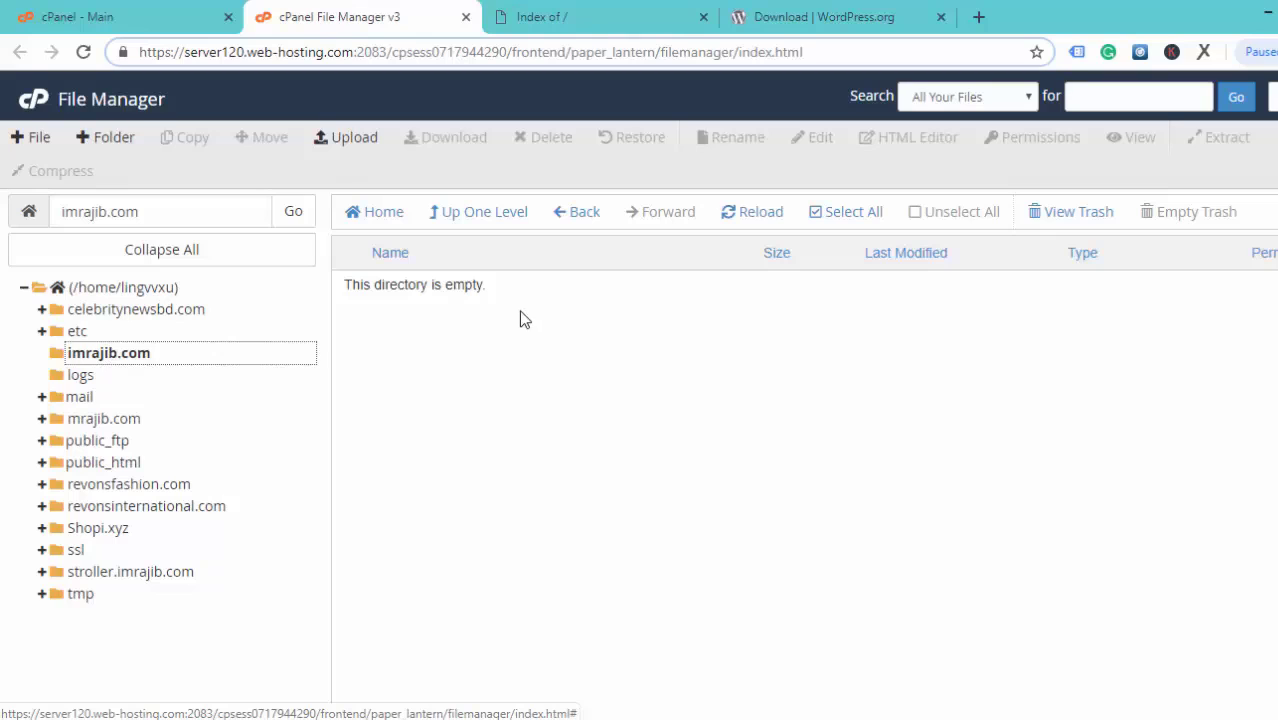
- Upload the wordpress-5.1.1 zip archive from the computer to the imrajib.com folder
left_click(357, 148)
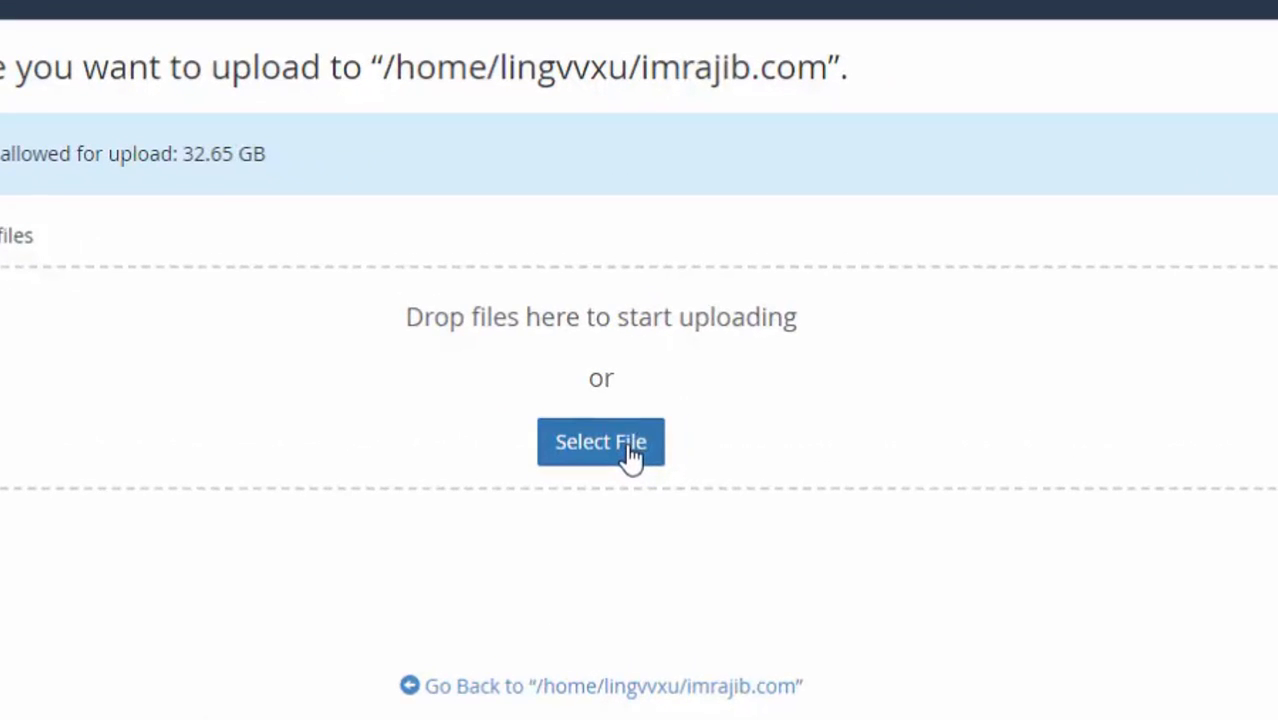
left_click(630, 455)
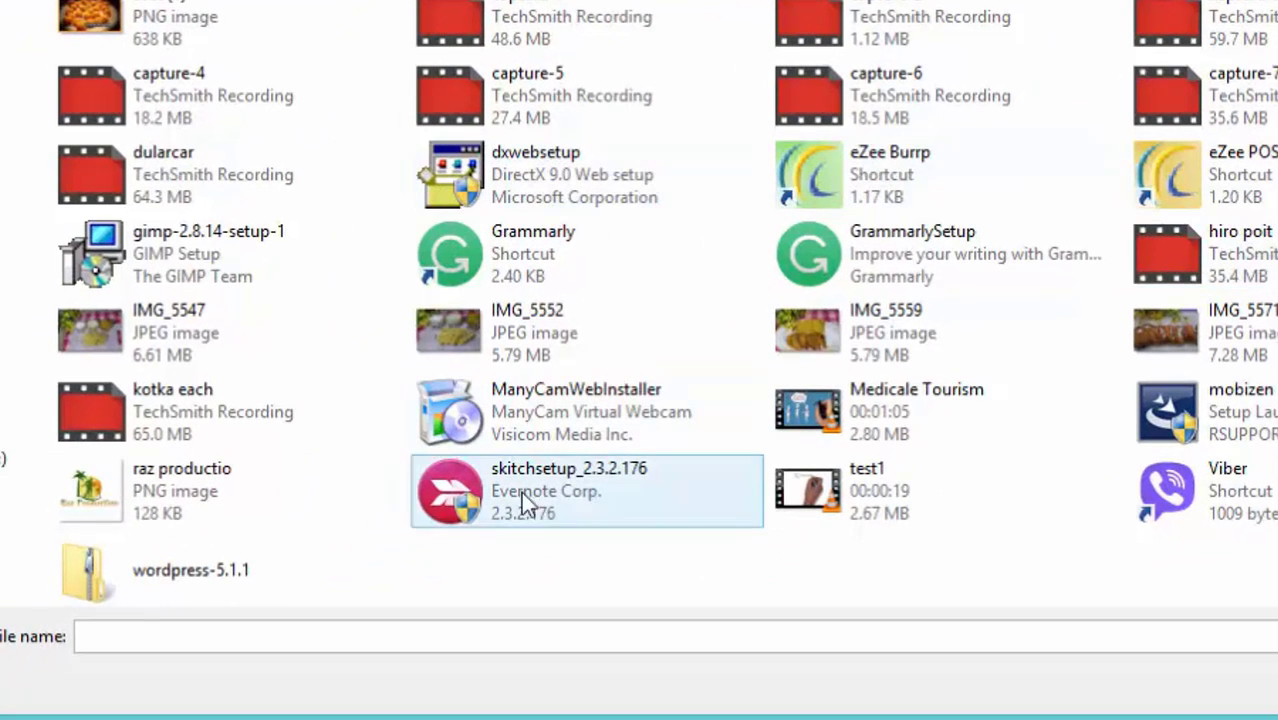
left_click(150, 581)
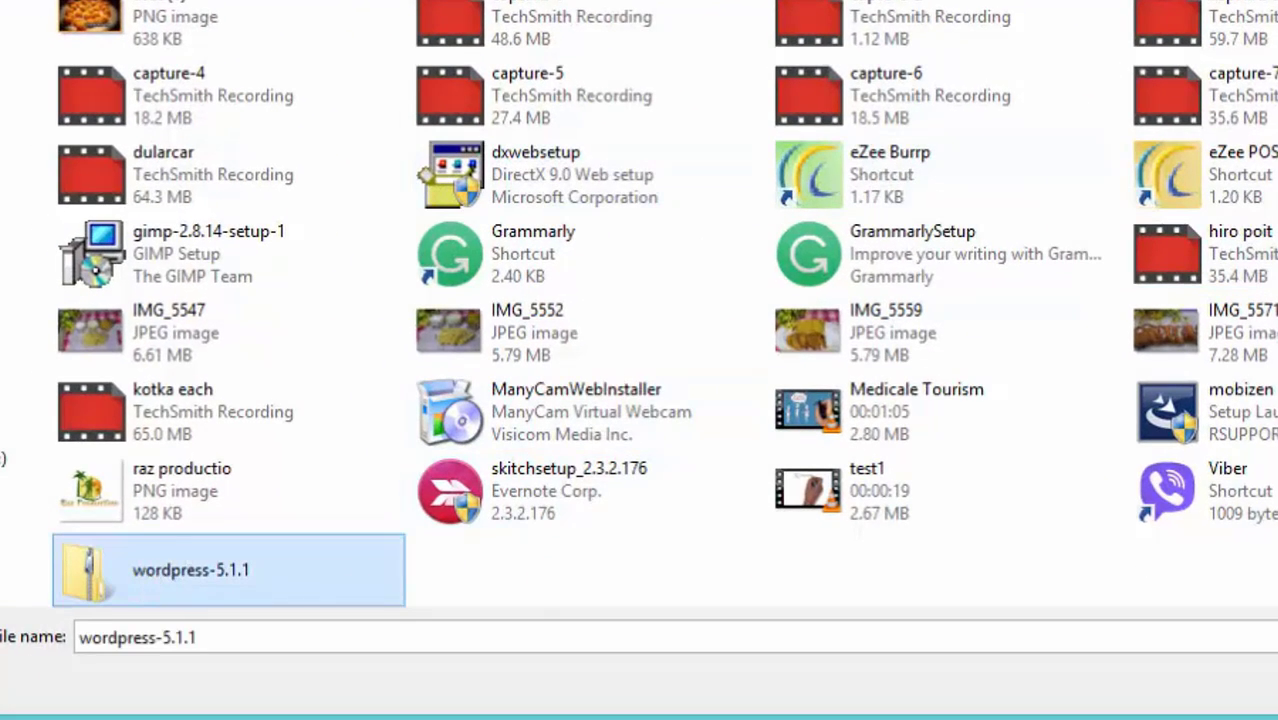
key("Return")
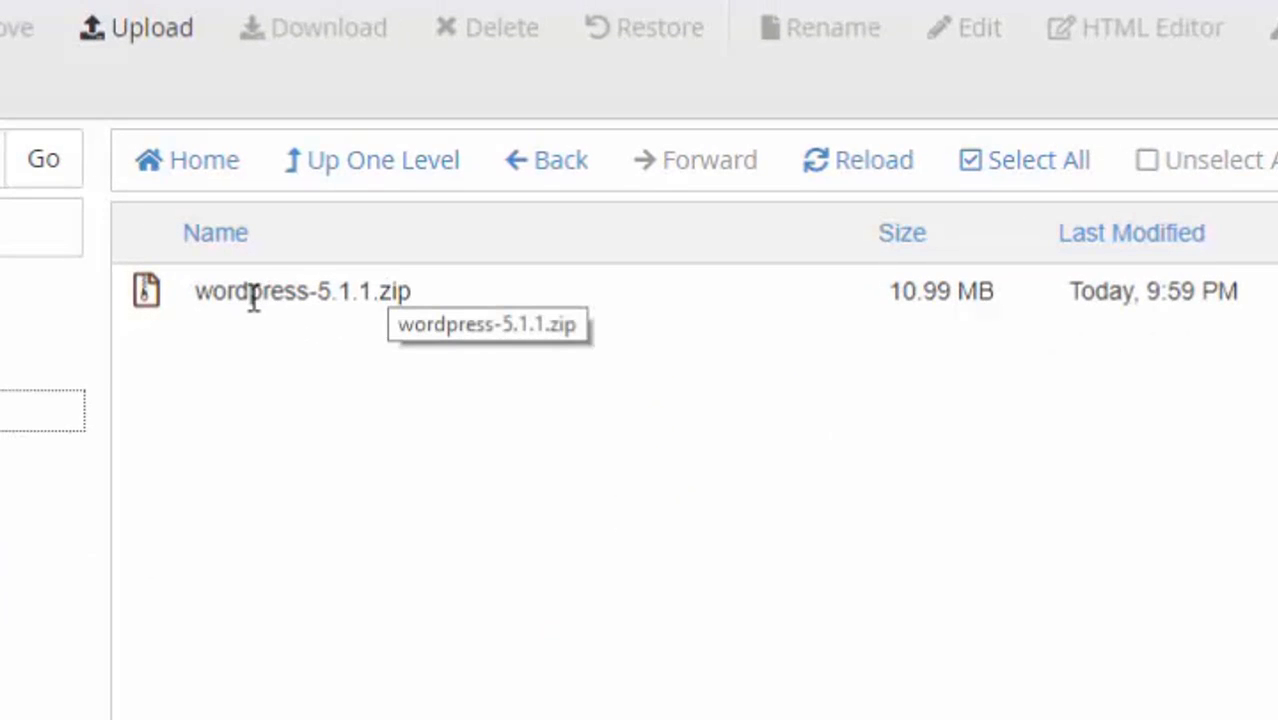
- Extract wordpress-5.1.1.zip into /imrajib.com and close the extraction results
left_click(277, 290)
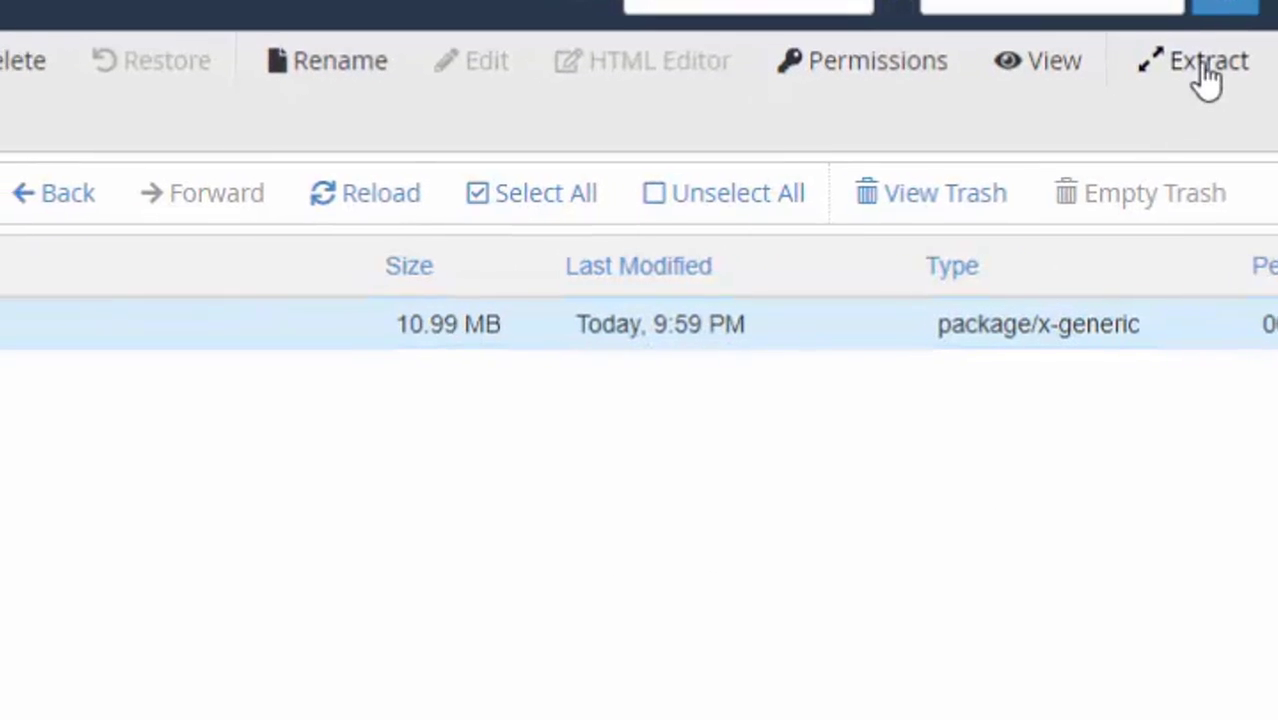
left_click(1186, 74)
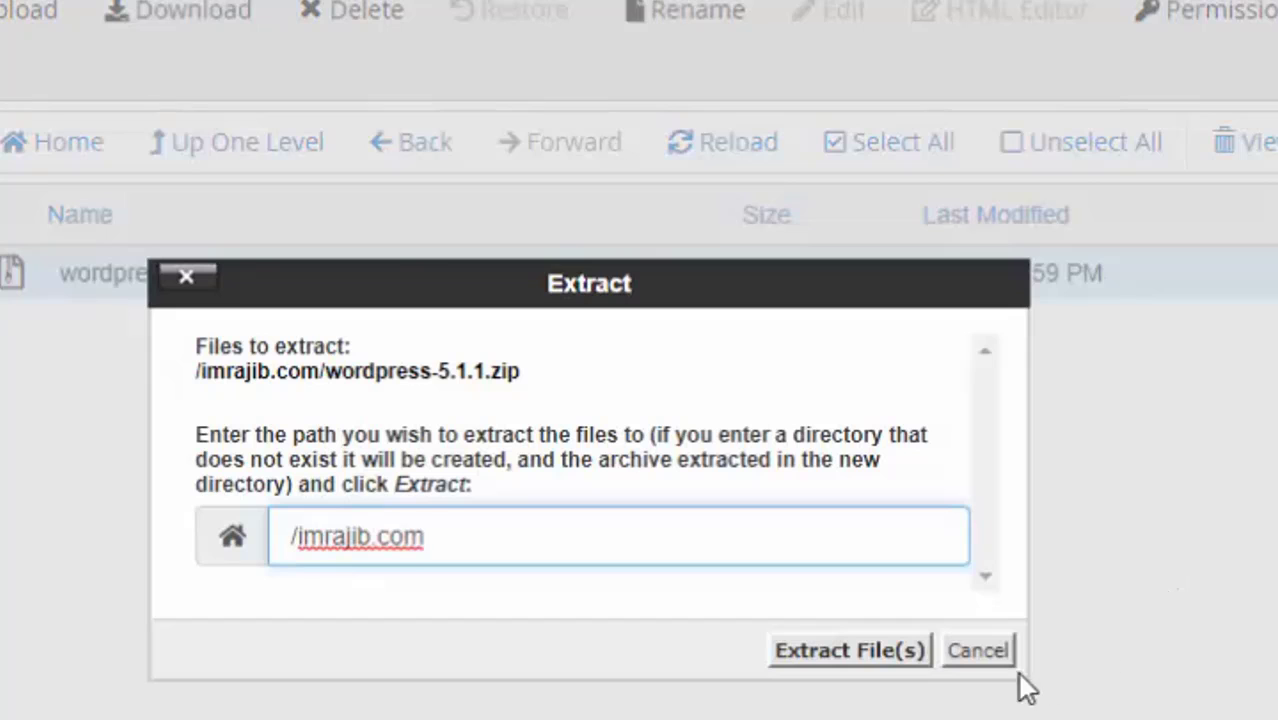
left_click(831, 655)
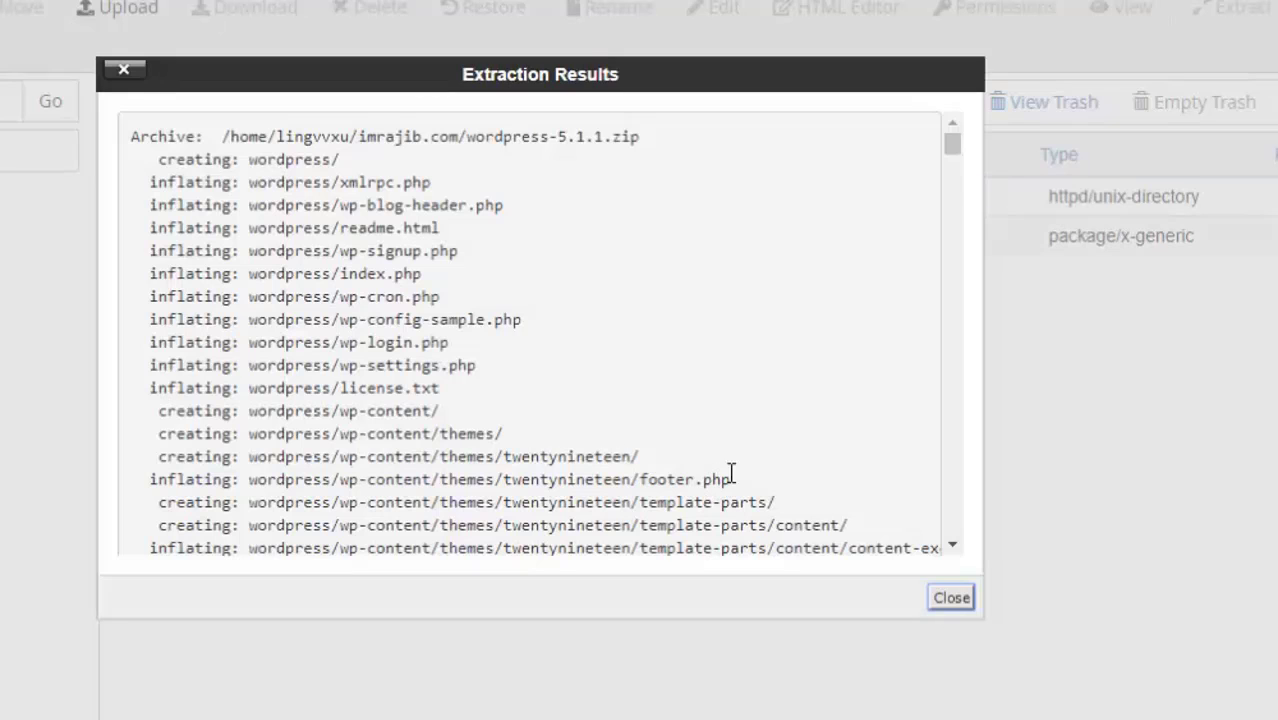
left_click(952, 599)
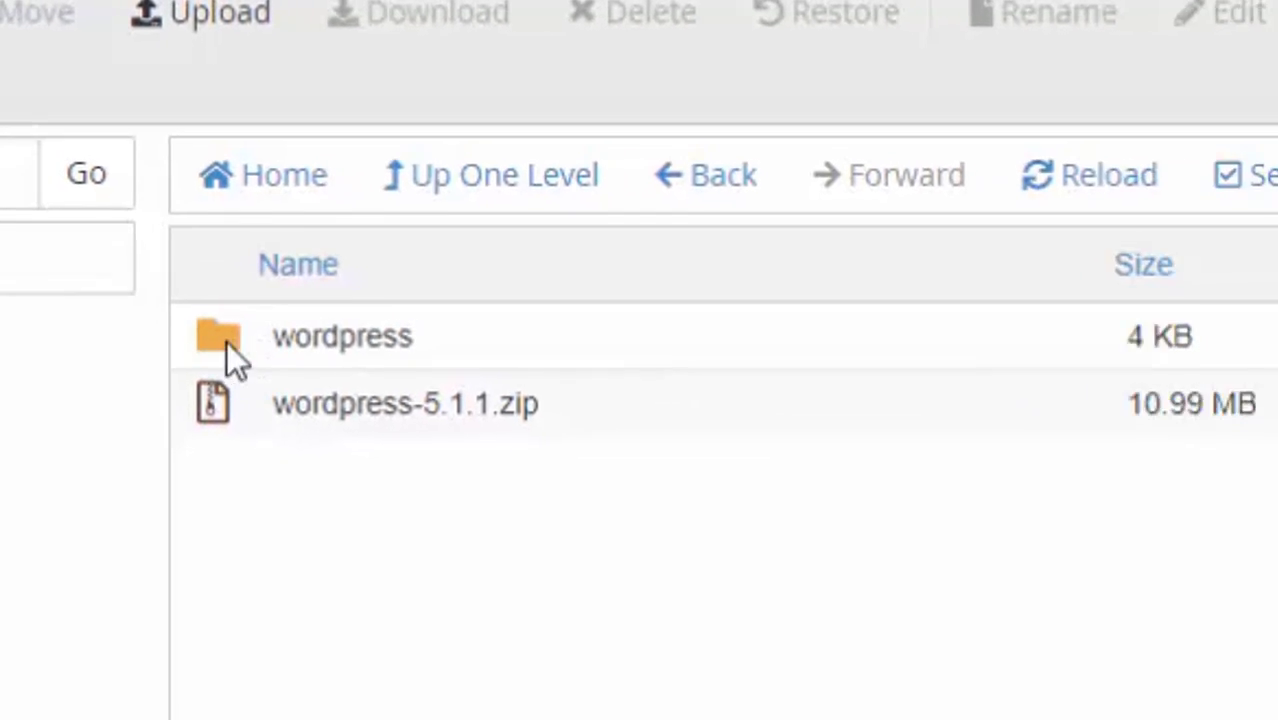
- Move all files and folders from the extracted wordpress folder, wp-admin through xmlrpc.php, to /imrajib.com/
double_click(212, 350)
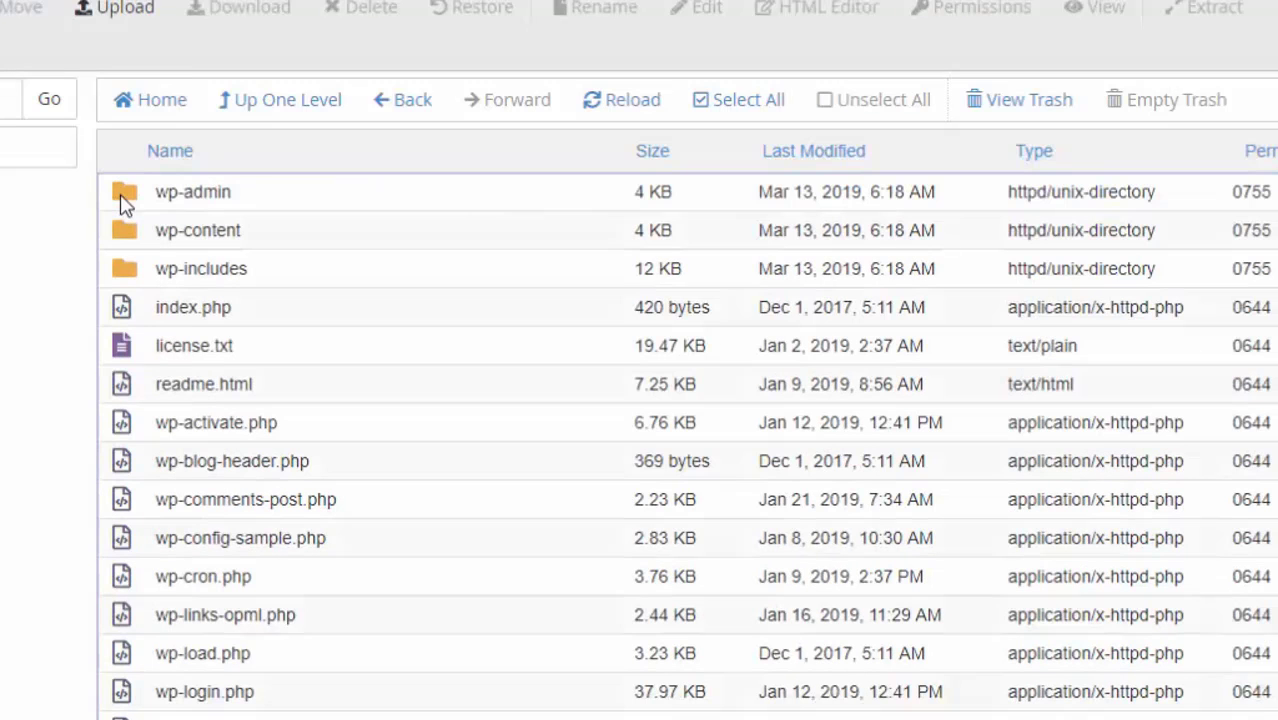
left_click(121, 203)
scroll(232, 495, "down", 2)
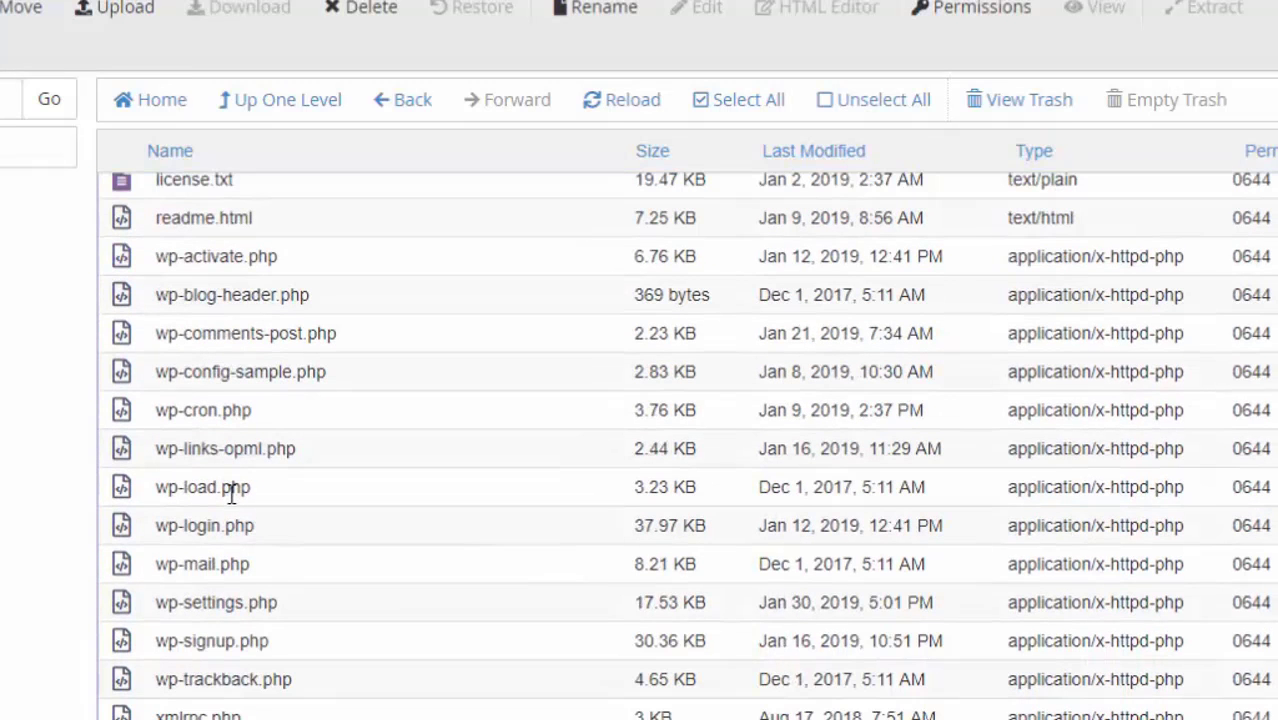
left_click(128, 710, "shift")
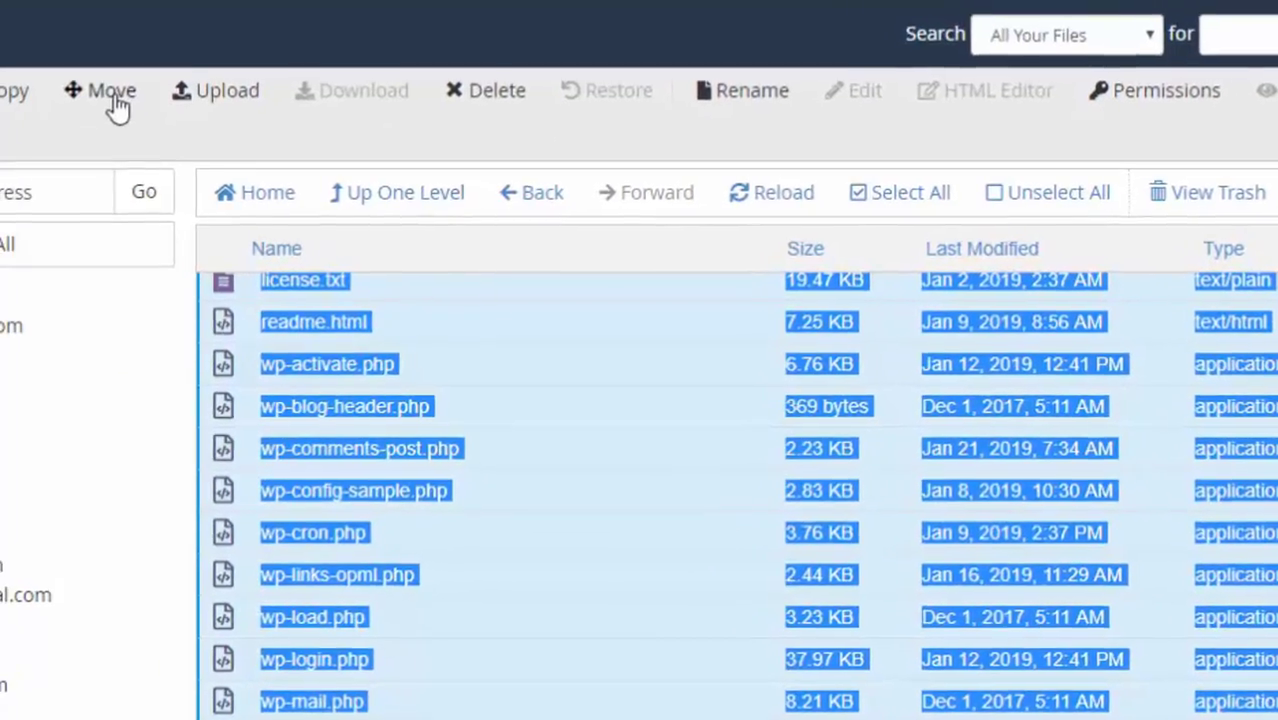
left_click(22, 8)
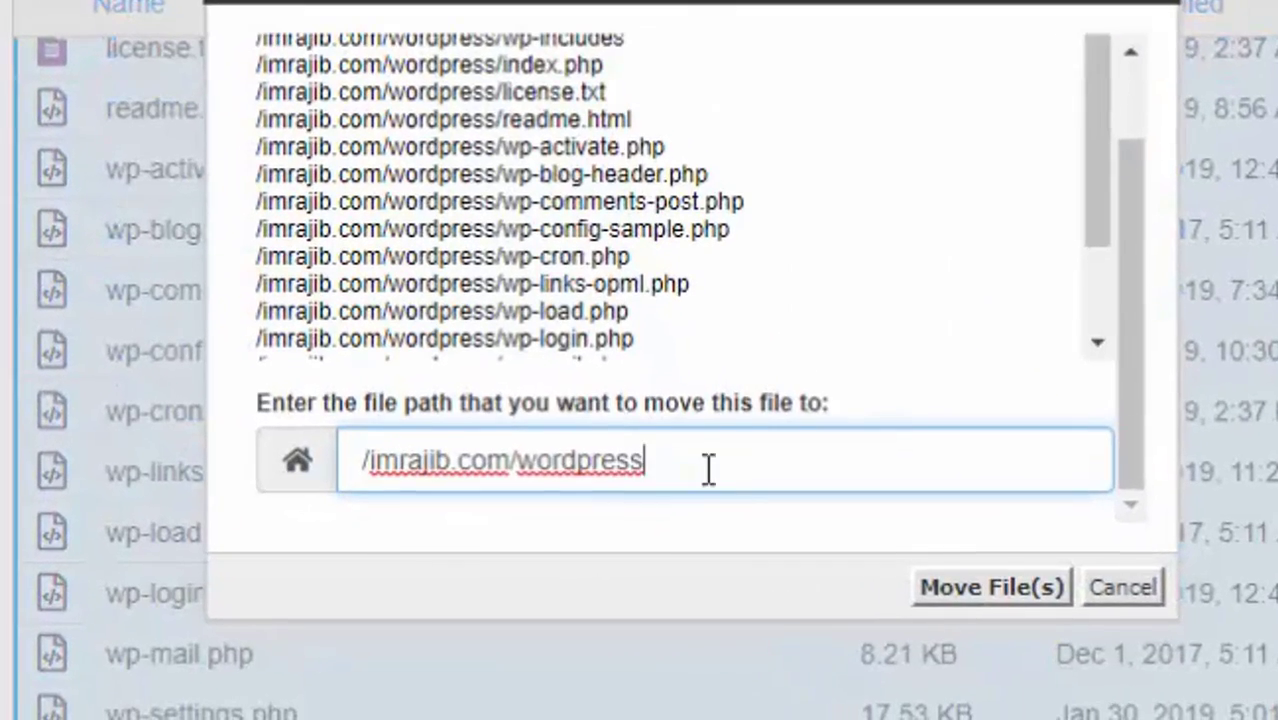
left_click_drag(674, 563, 542, 551)
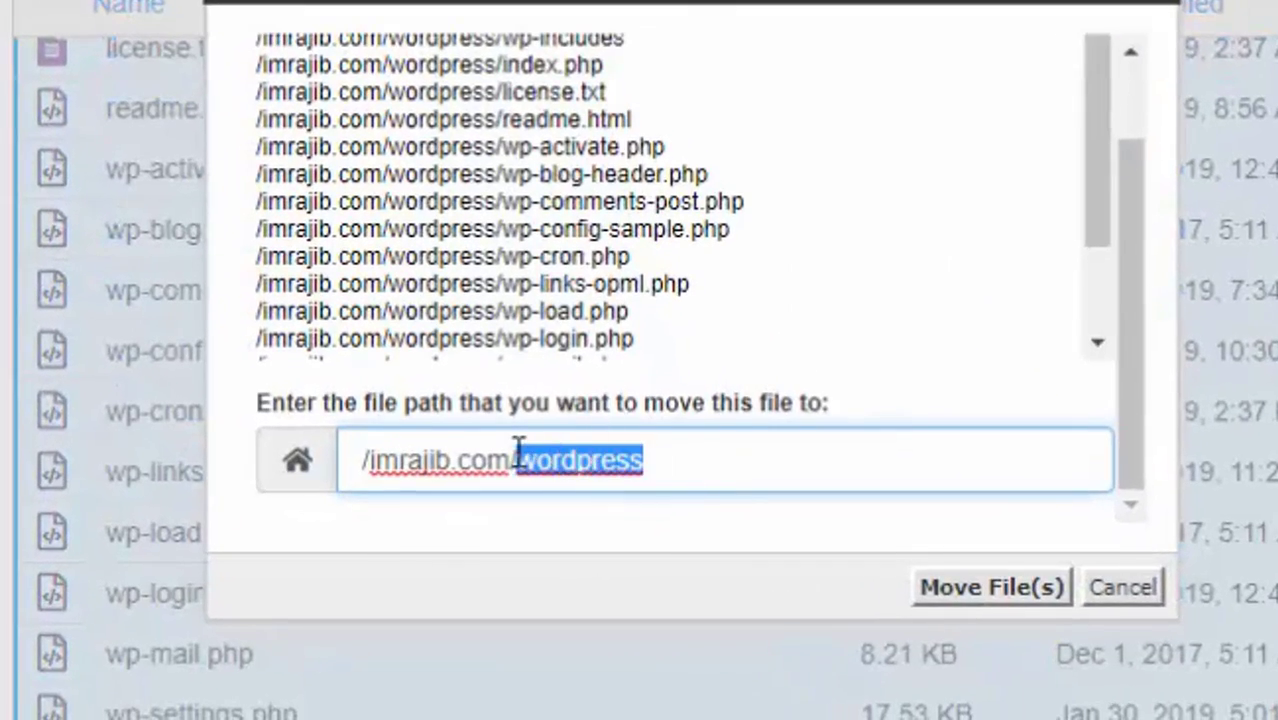
key("BackSpace")
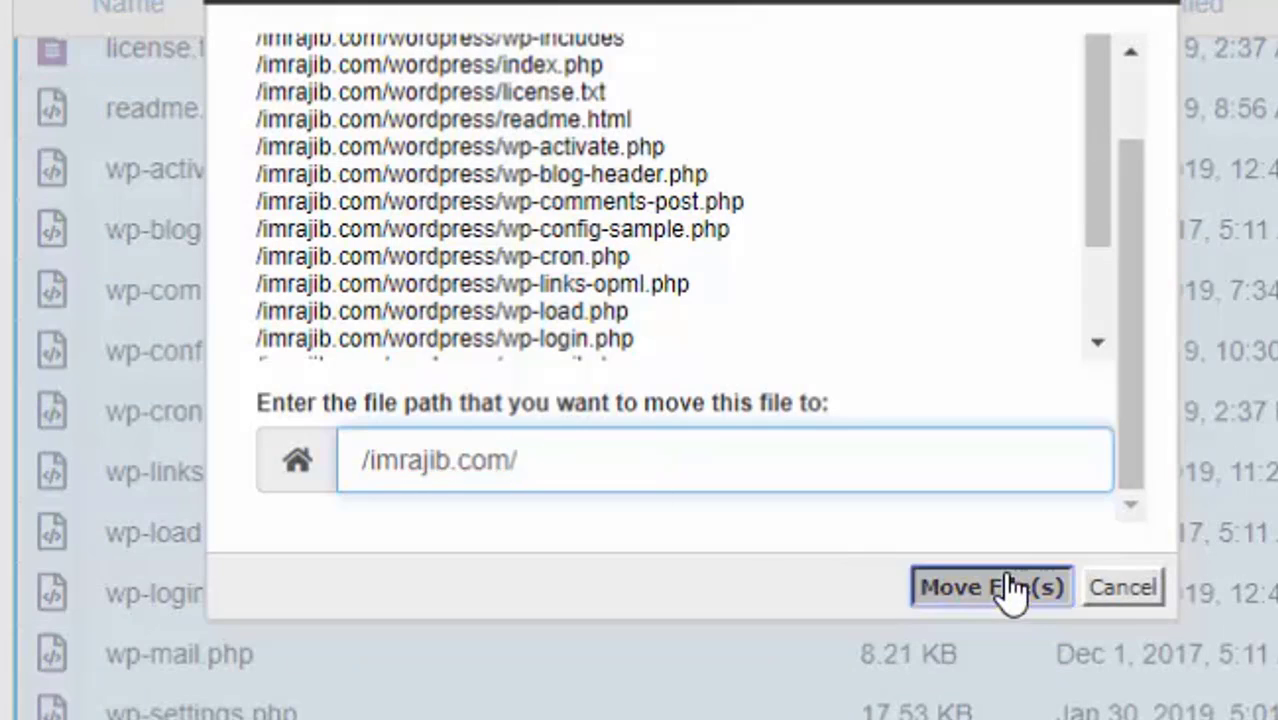
left_click(933, 591)
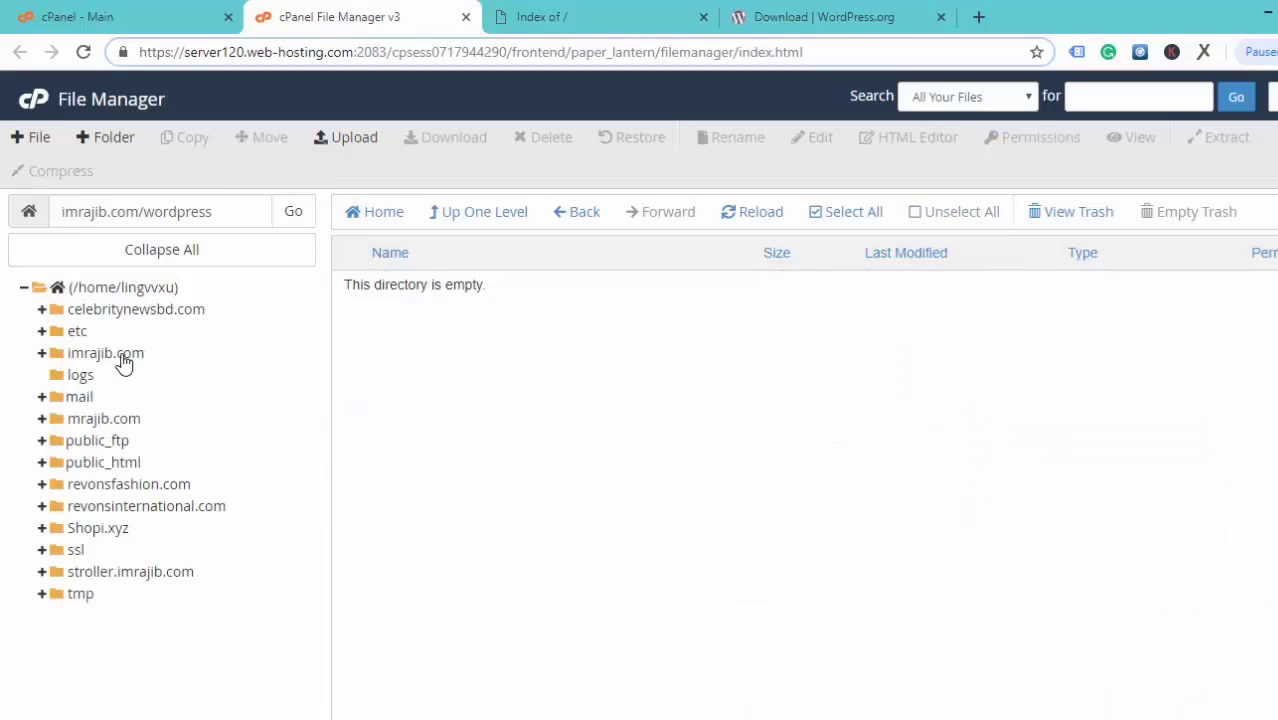
- Check the imrajib.com folder for the moved WordPress files and look inside its wordpress subfolder
left_click(108, 356)
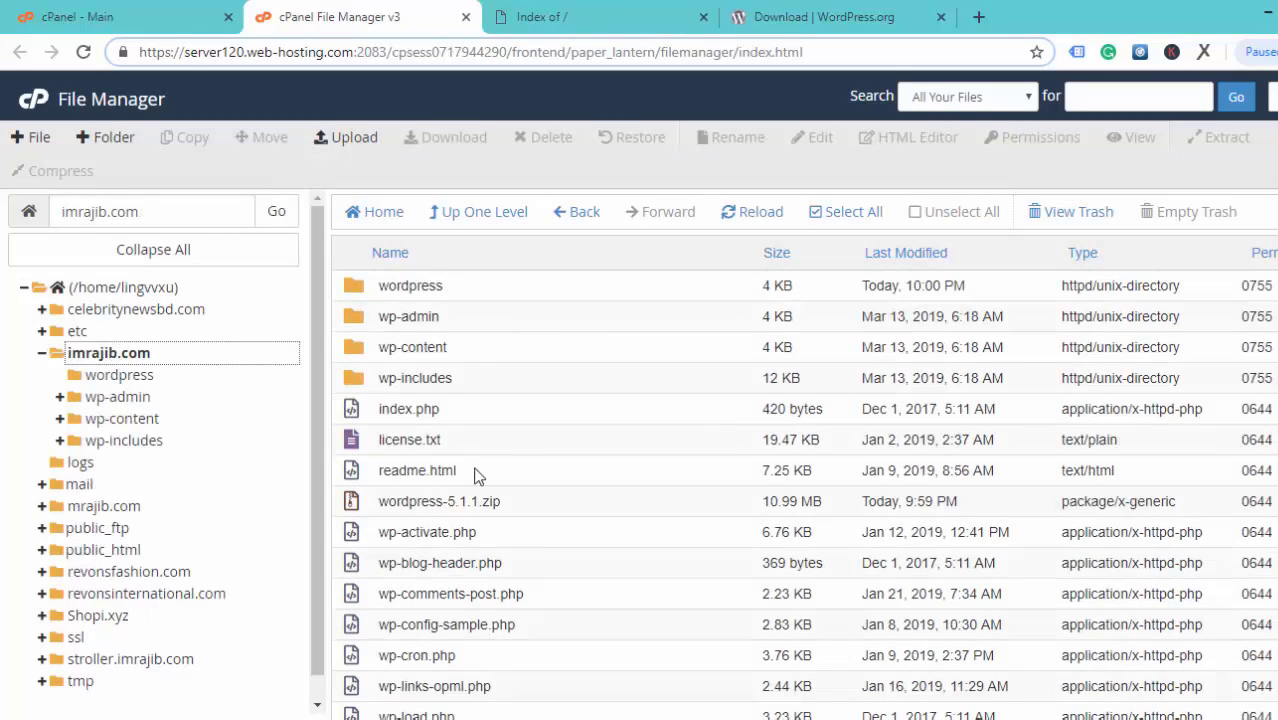
scroll(476, 476, "down", 2)
scroll(476, 476, "up", 2)
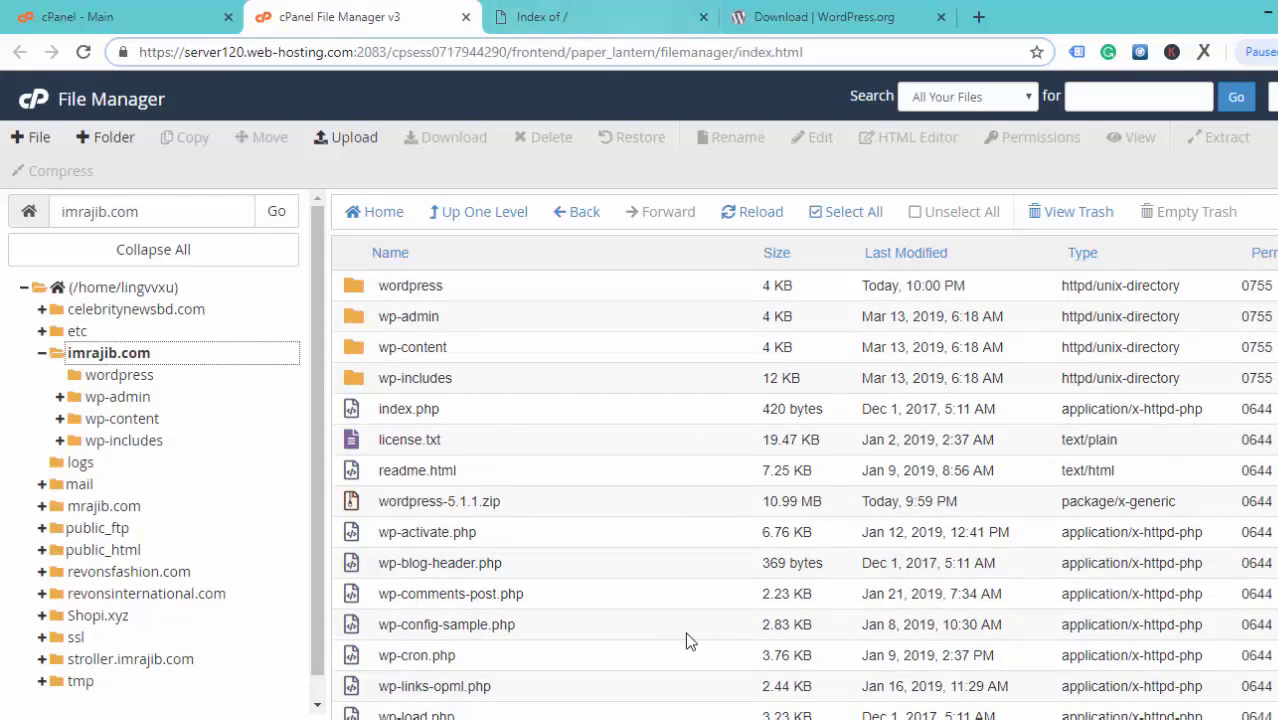
scroll(603, 595, "down", 2)
scroll(603, 595, "up", 2)
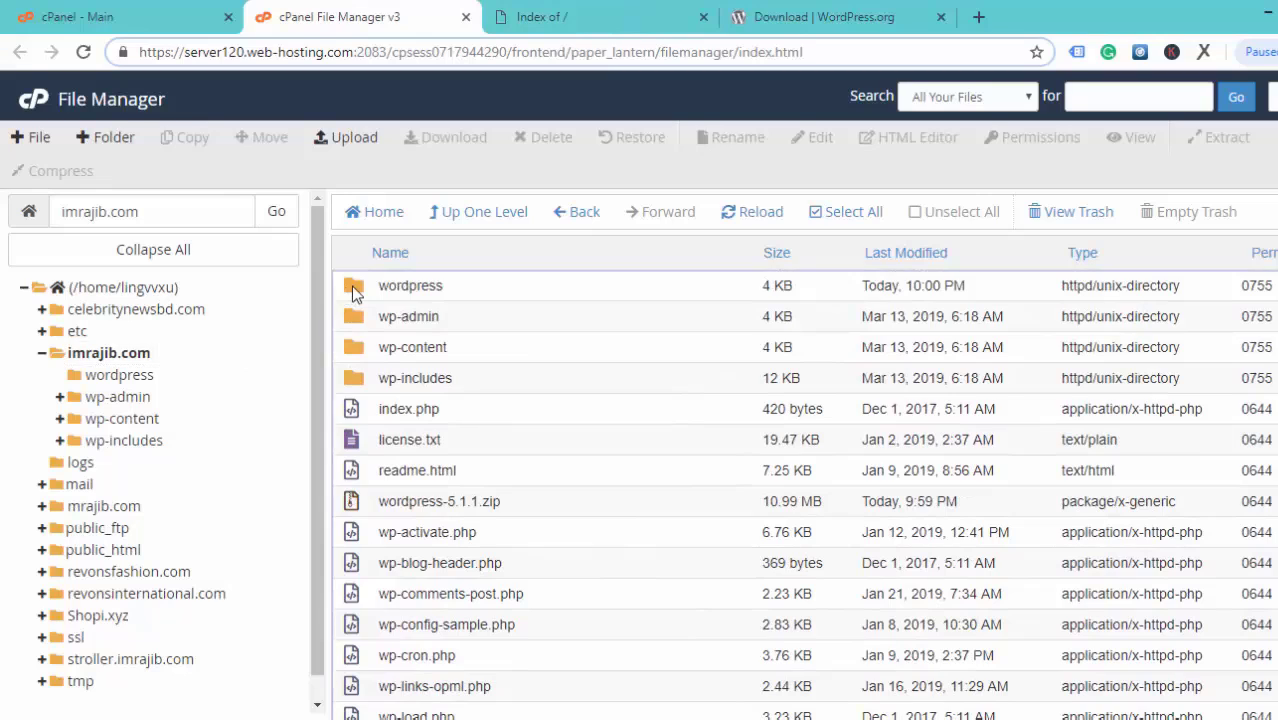
double_click(353, 288)
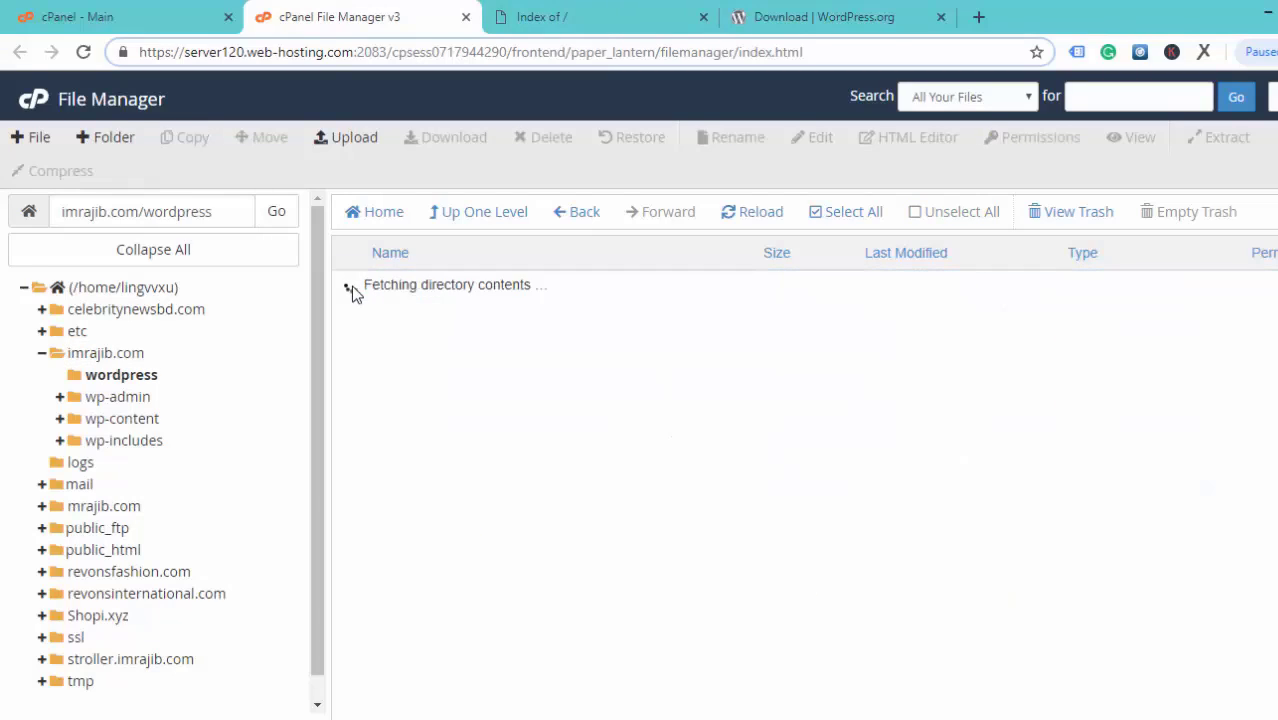
left_click(446, 226)
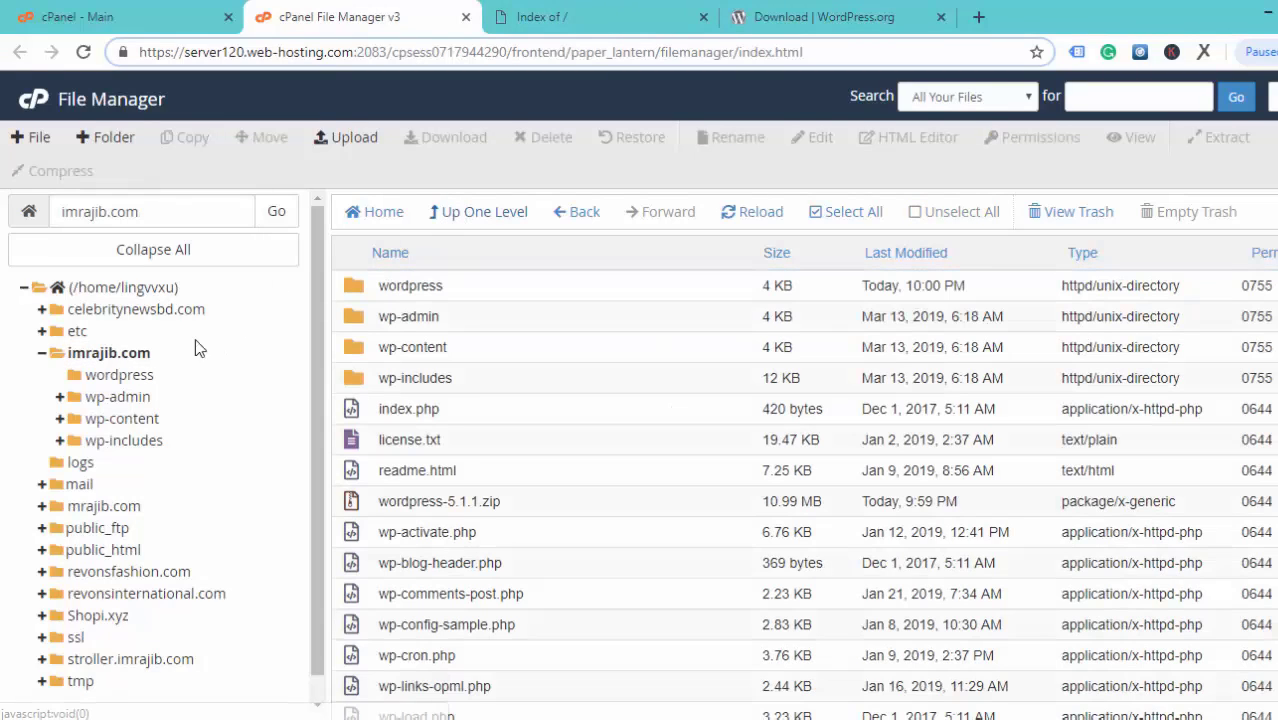
left_click(91, 354)
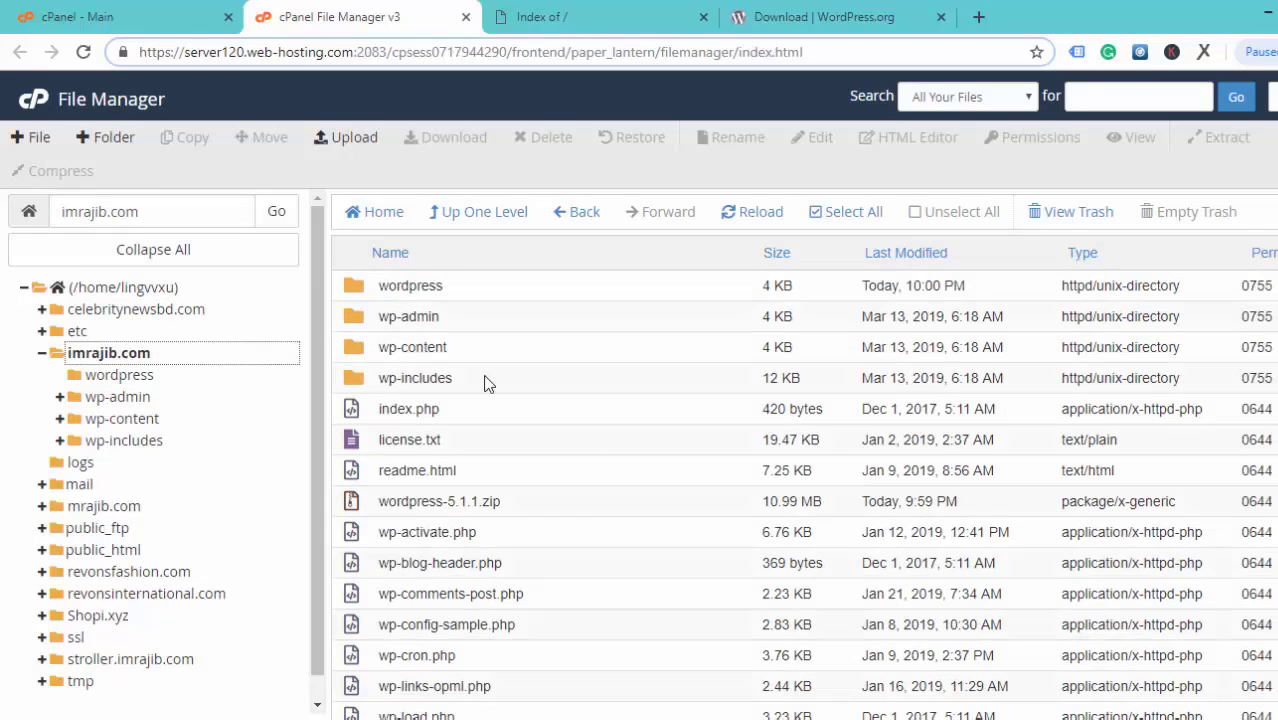
- Reload imrajib.com to start the WordPress setup, choose English (United States), and continue to the database connection form
left_click(636, 13)
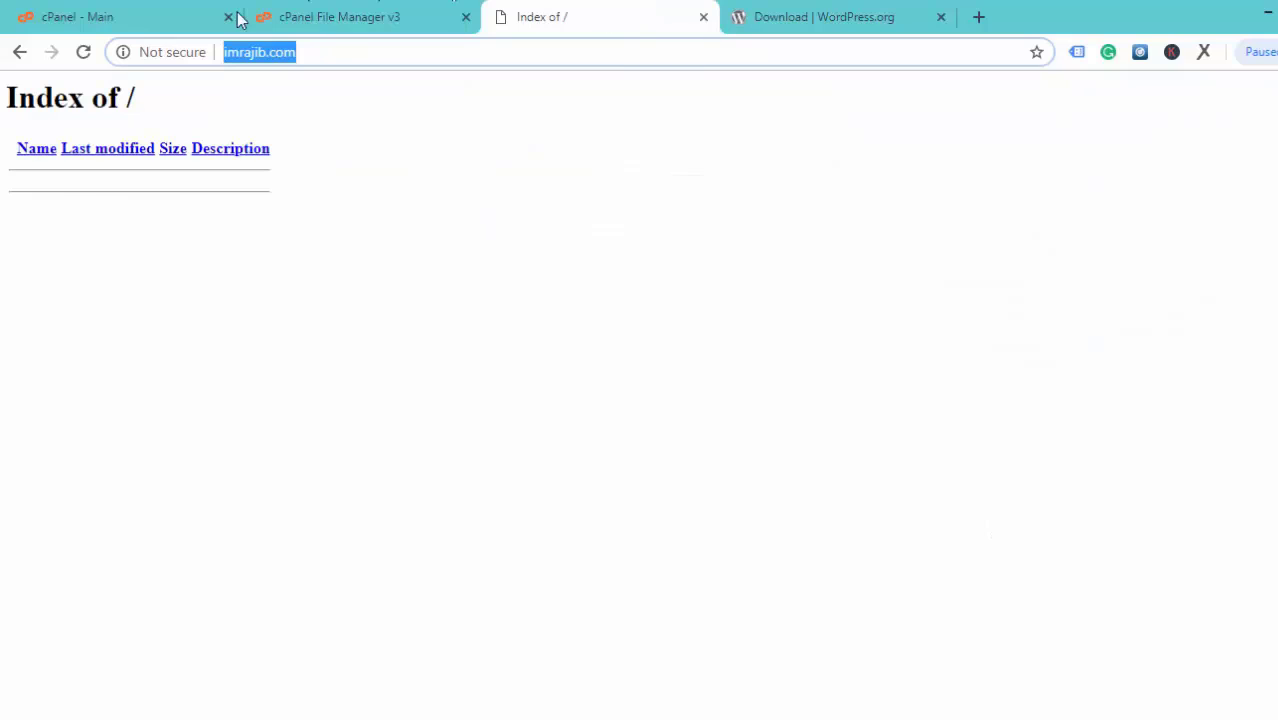
left_click(84, 55)
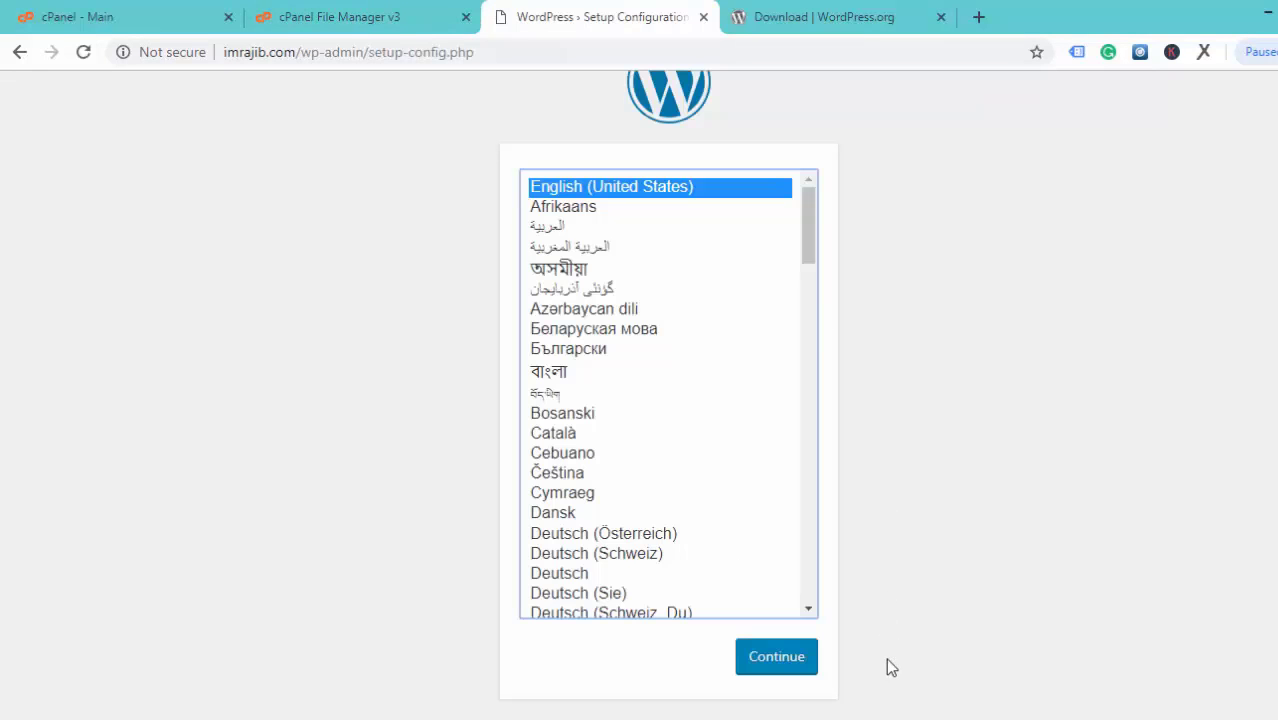
left_click(790, 660)
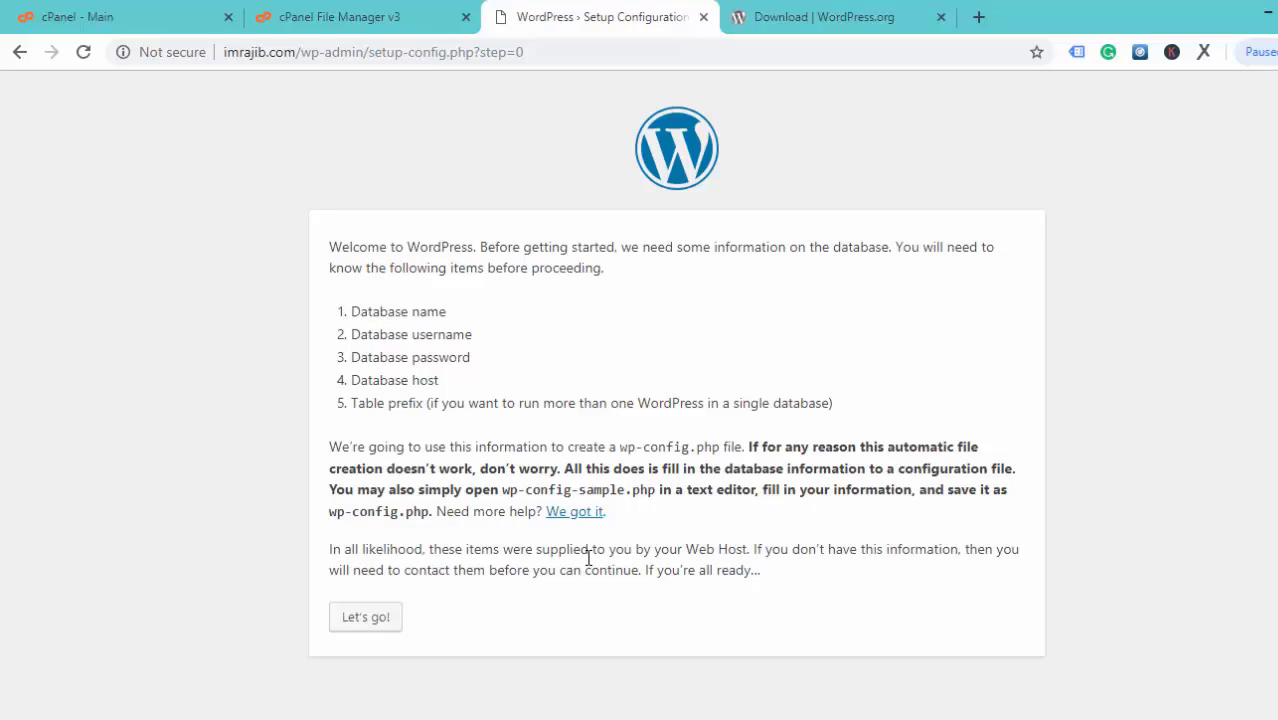
left_click(384, 627)
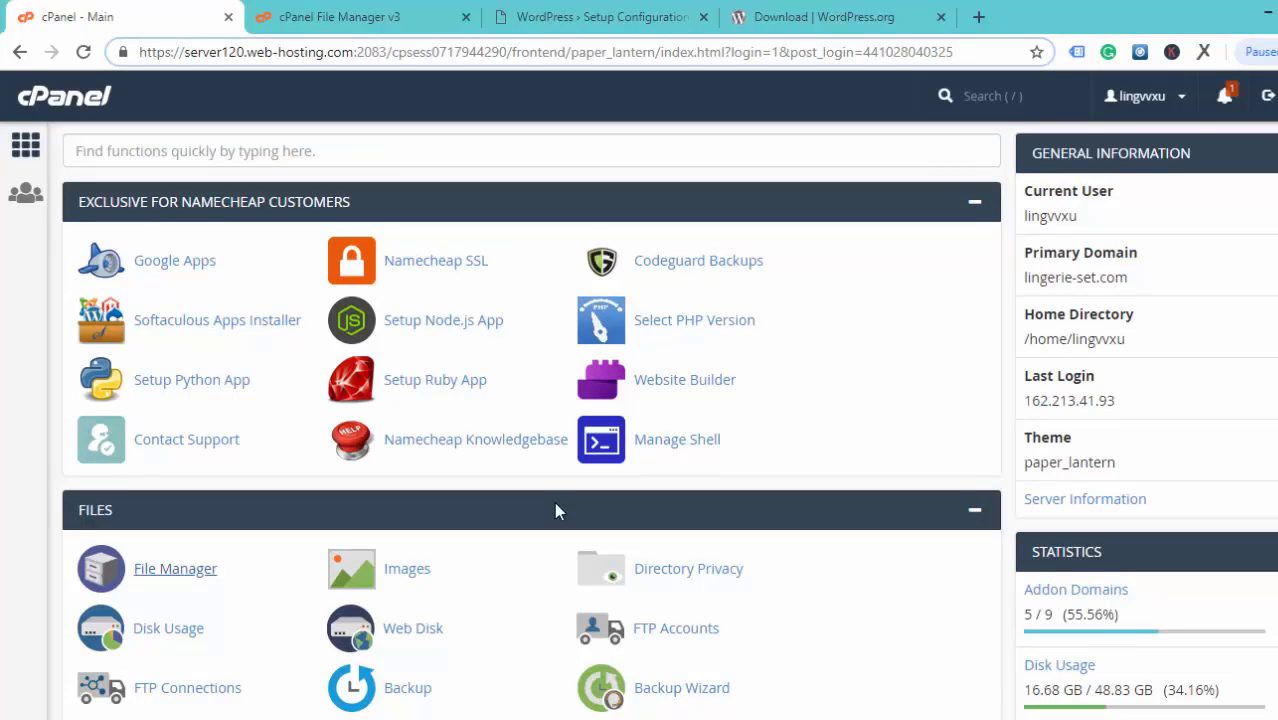
- Create a new MySQL database named imrajib in cPanel and return to the MySQL Databases page
scroll(554, 502, "down", 5)
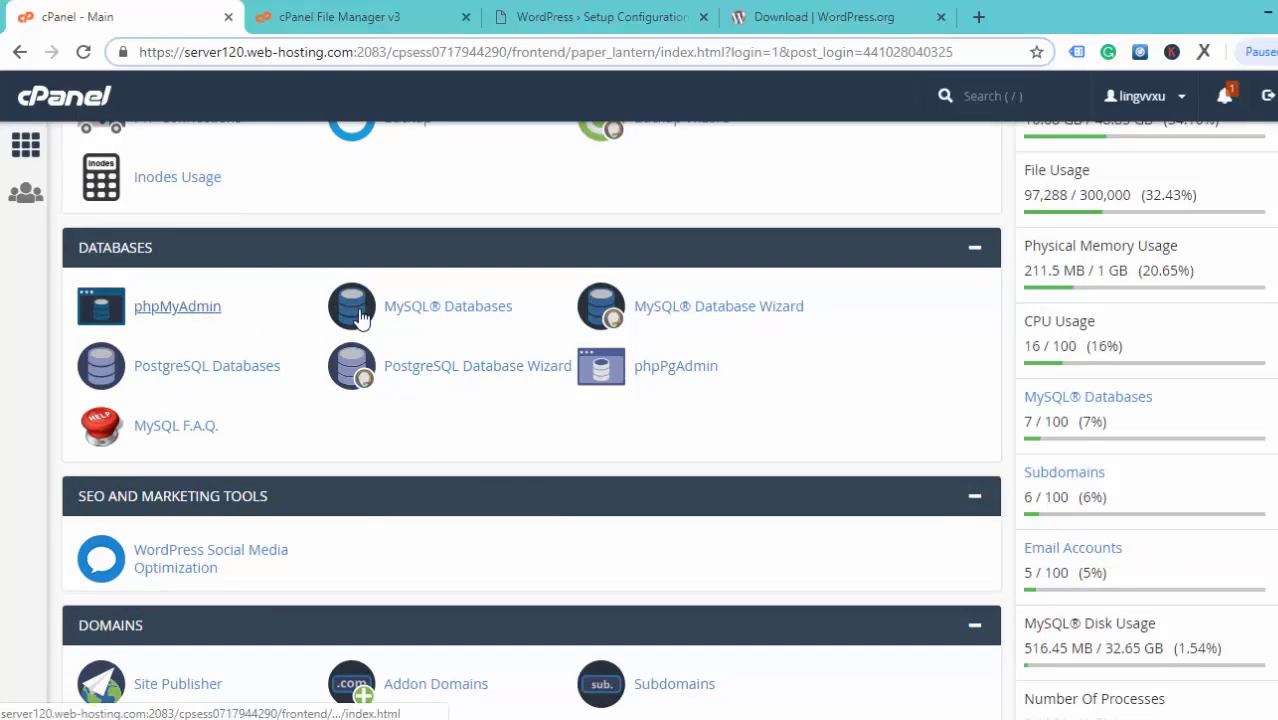
left_click(405, 316)
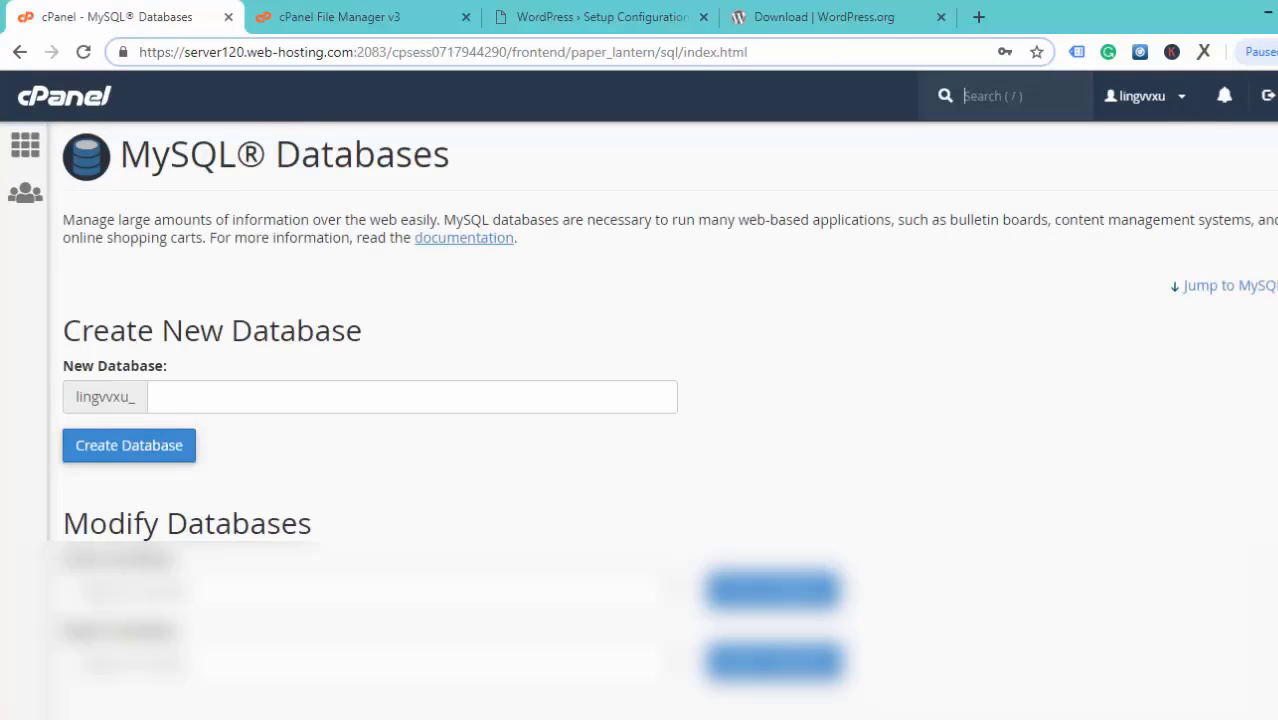
scroll(640, 420, "down", 3)
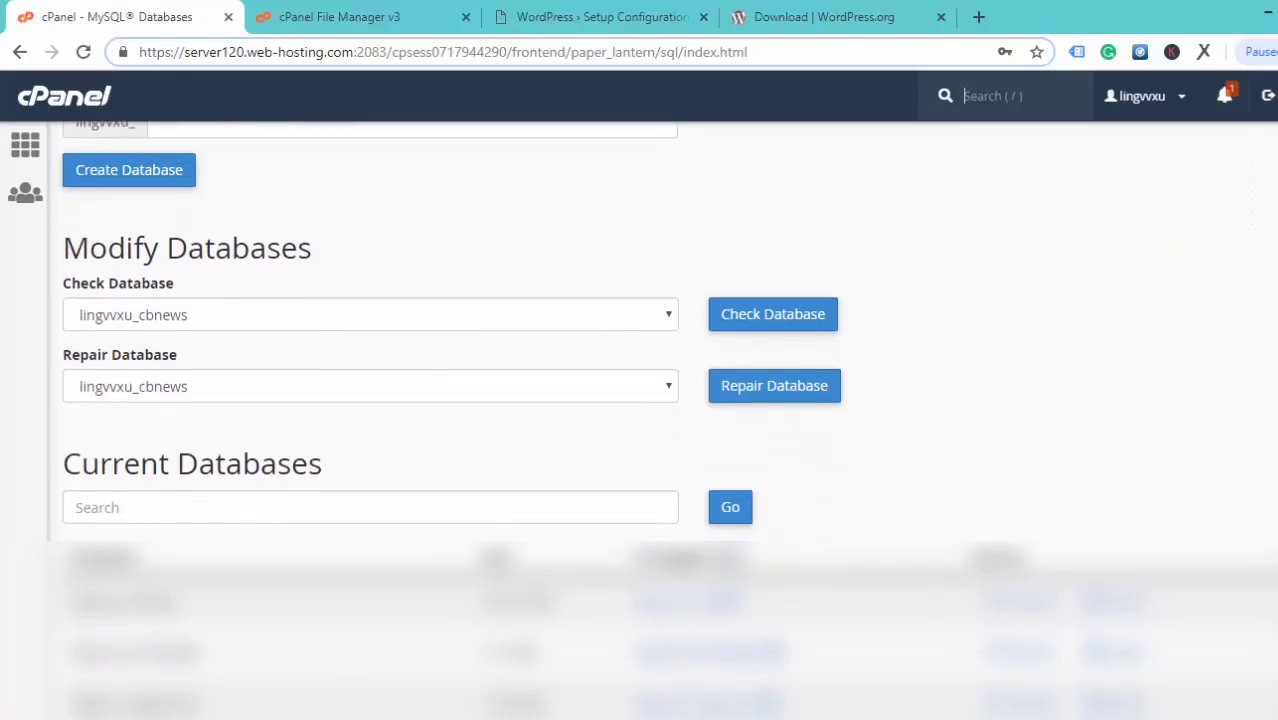
scroll(640, 420, "up", 3)
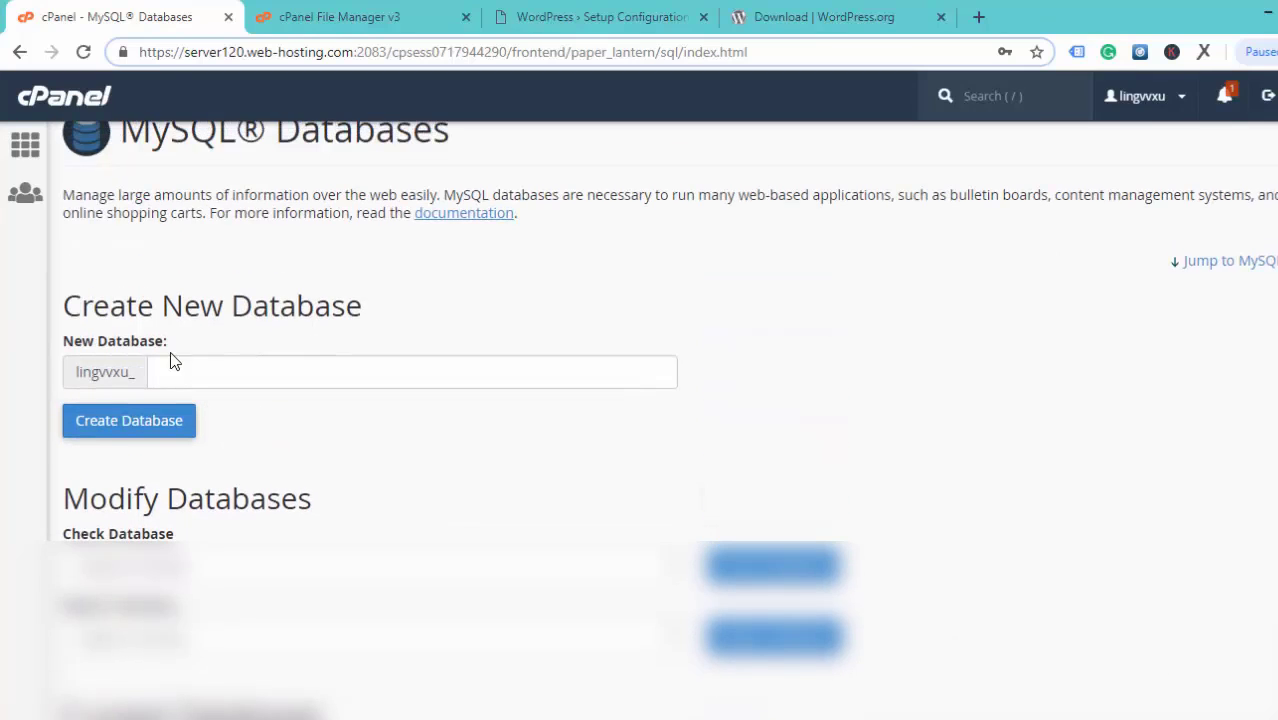
left_click(248, 373)
type("imrajib")
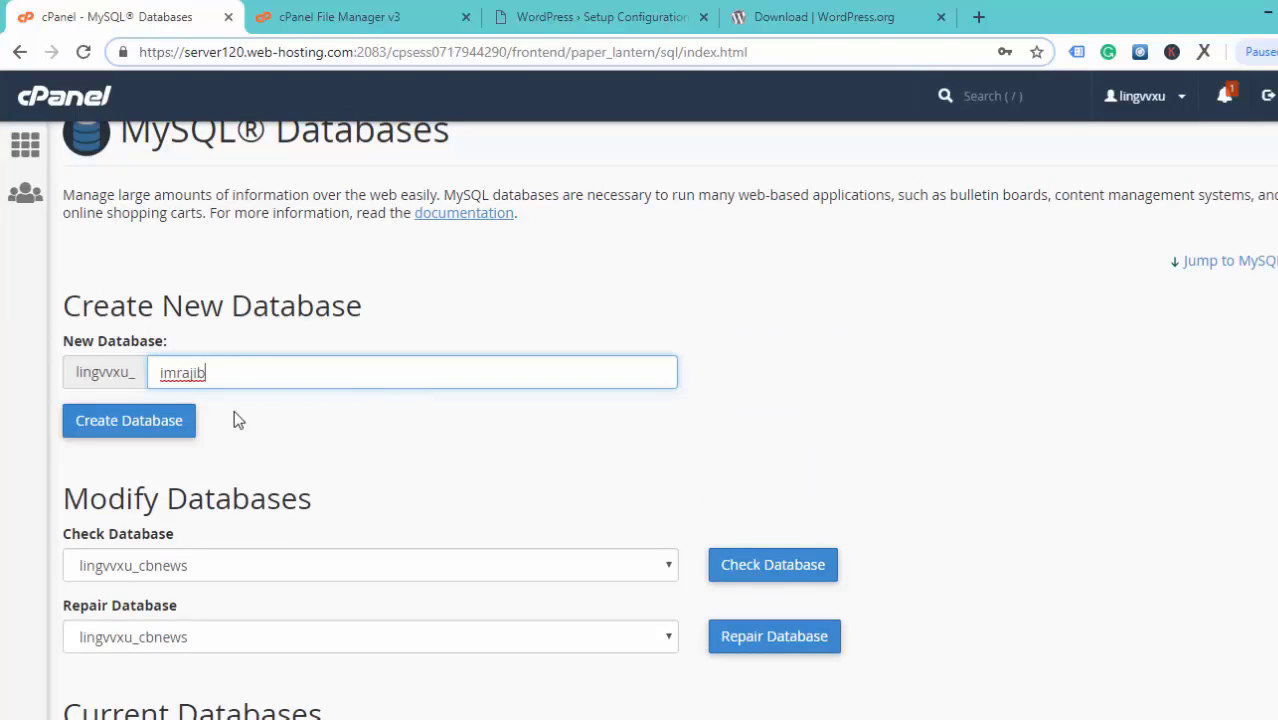
left_click(141, 430)
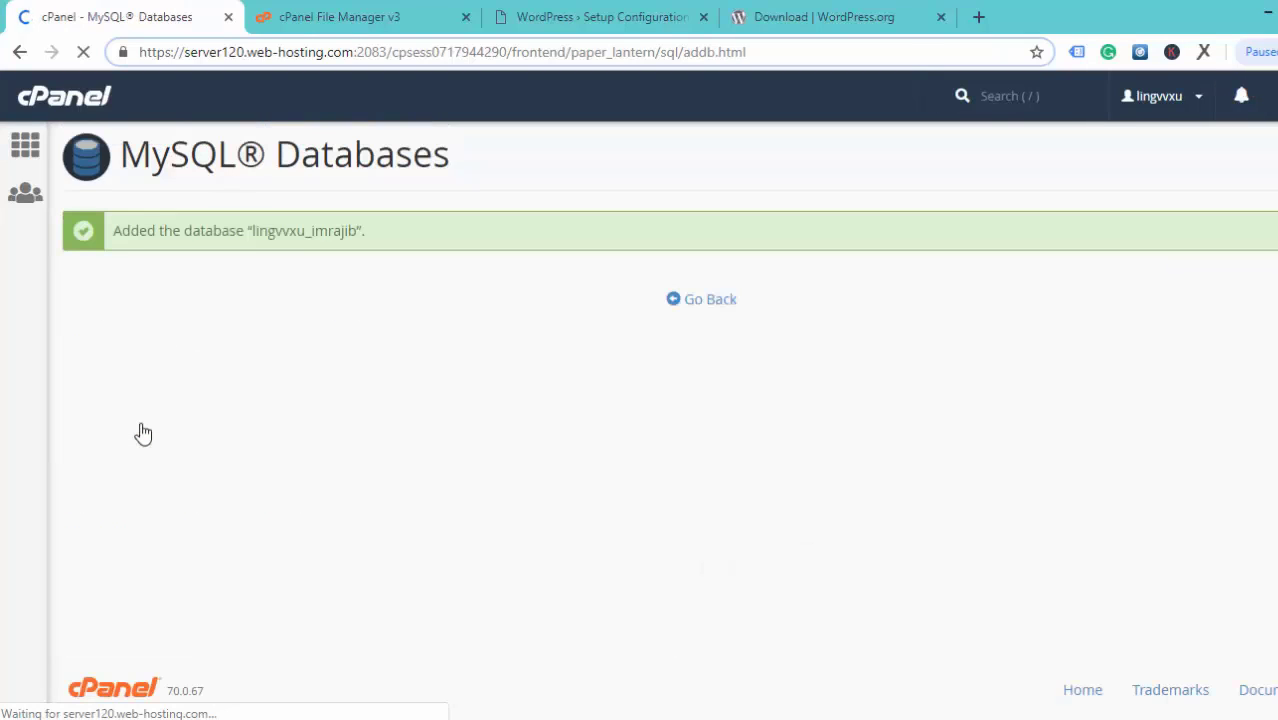
left_click(709, 310)
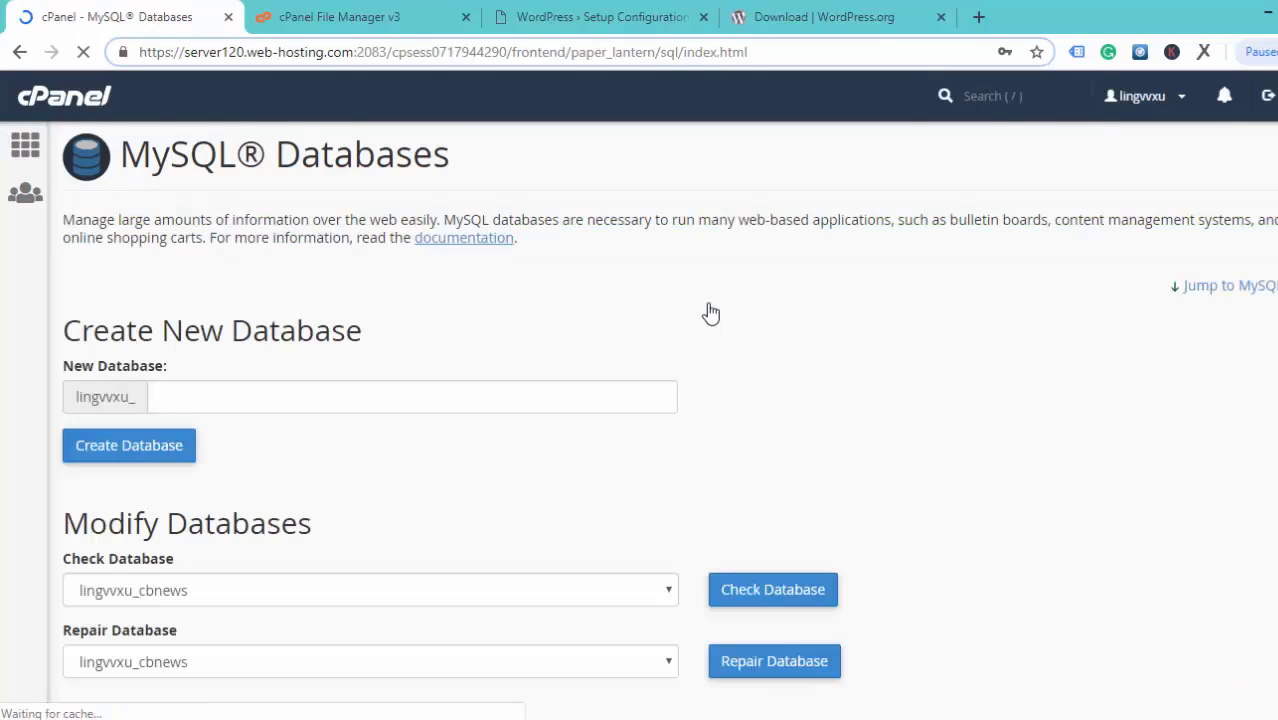
- Create a new MySQL user named imrajib, entering and repeating the user's password
scroll(709, 313, "down", 1)
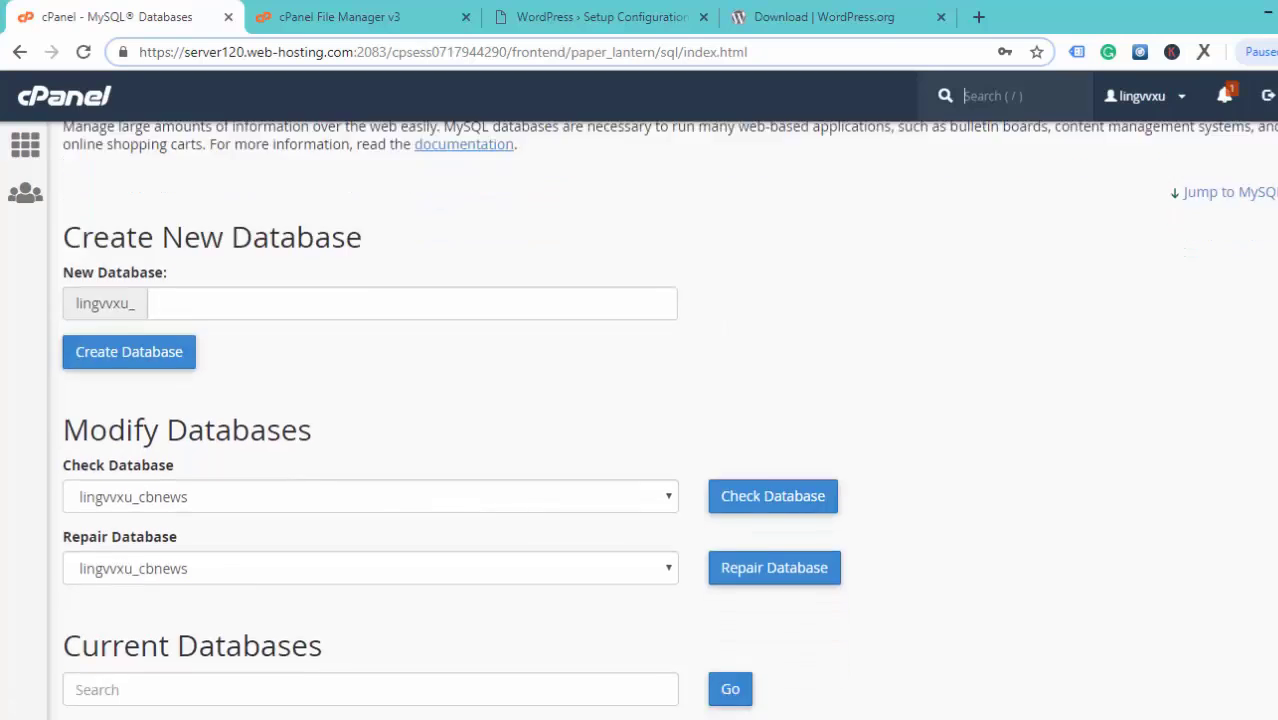
scroll(668, 420, "down", 5)
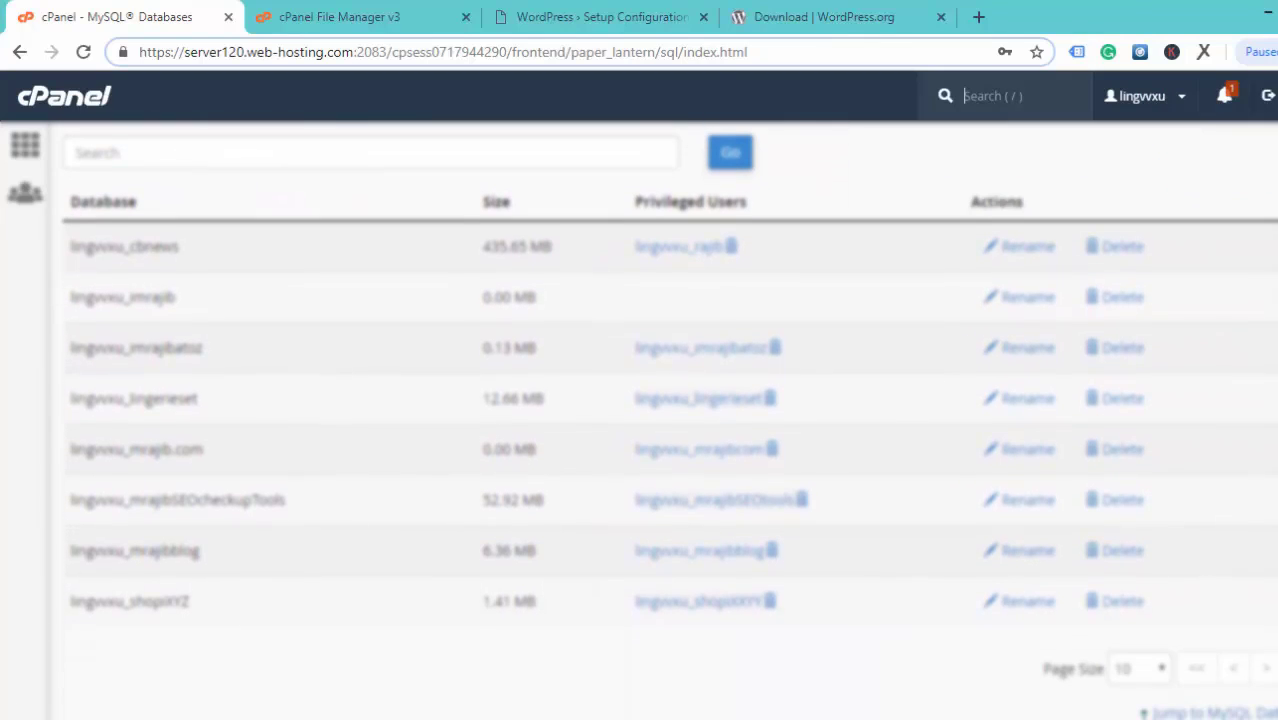
scroll(668, 420, "up", 3)
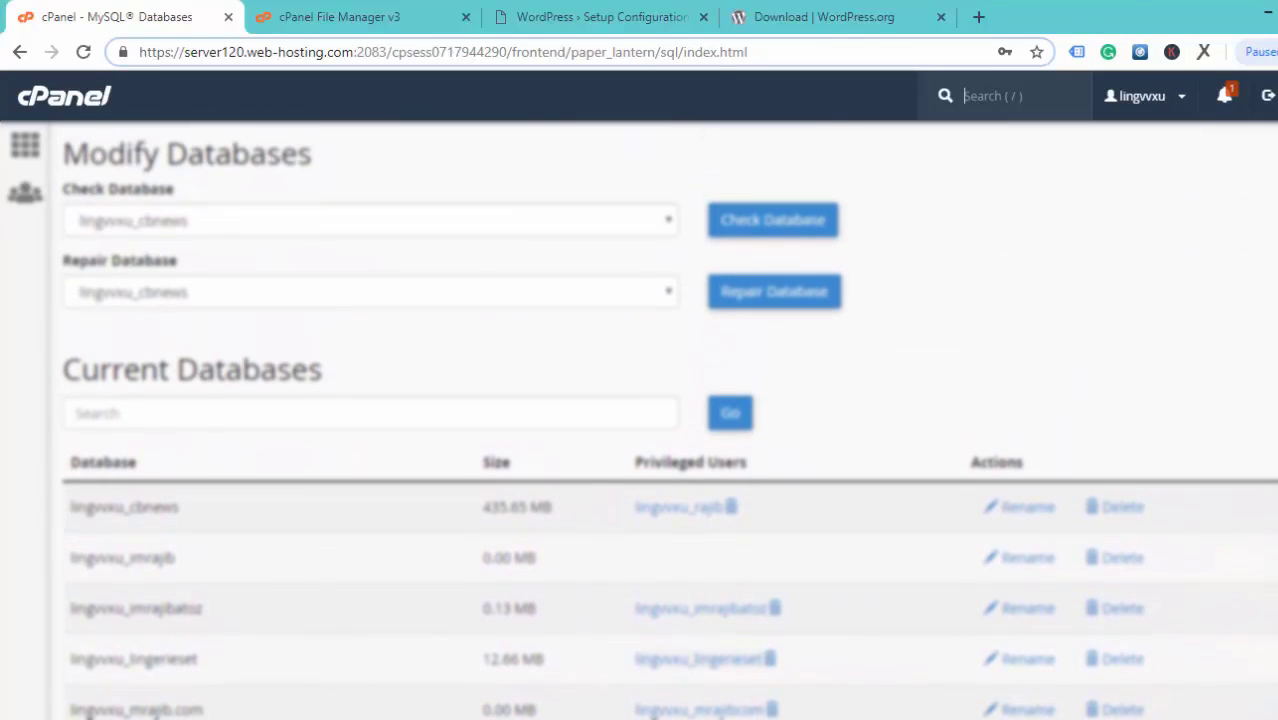
scroll(1085, 447, "down", 8)
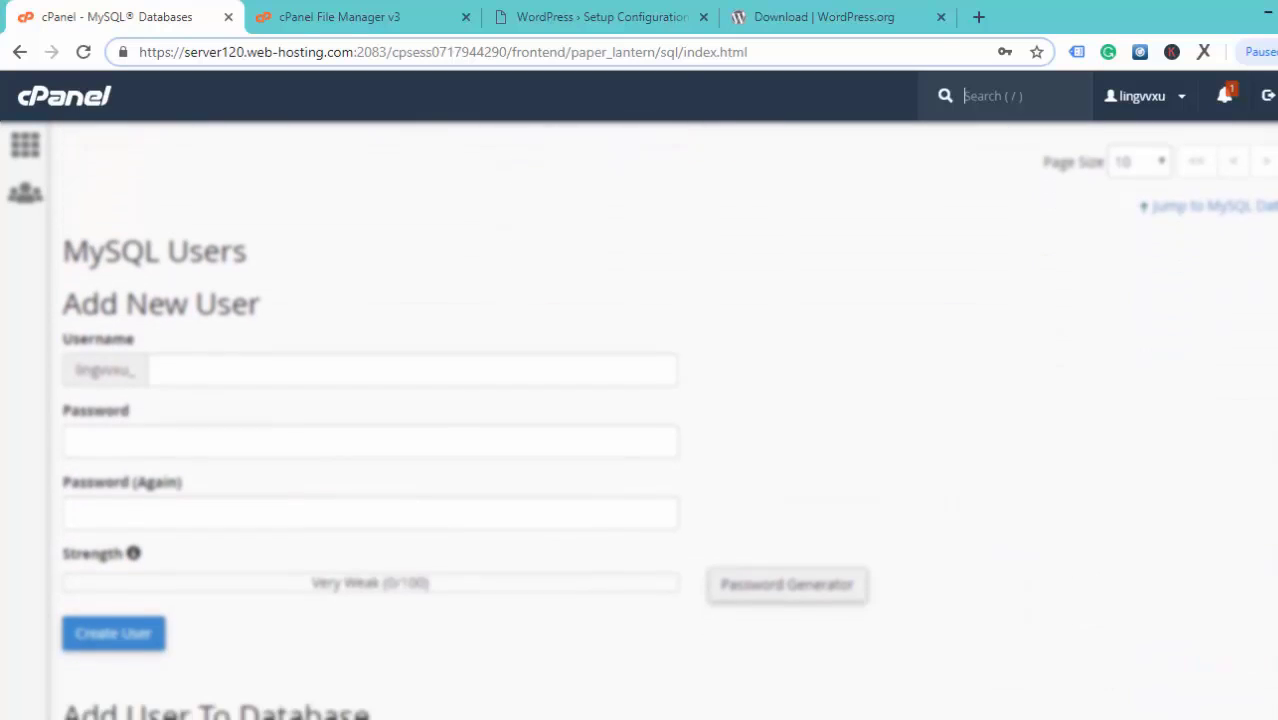
left_click(294, 273)
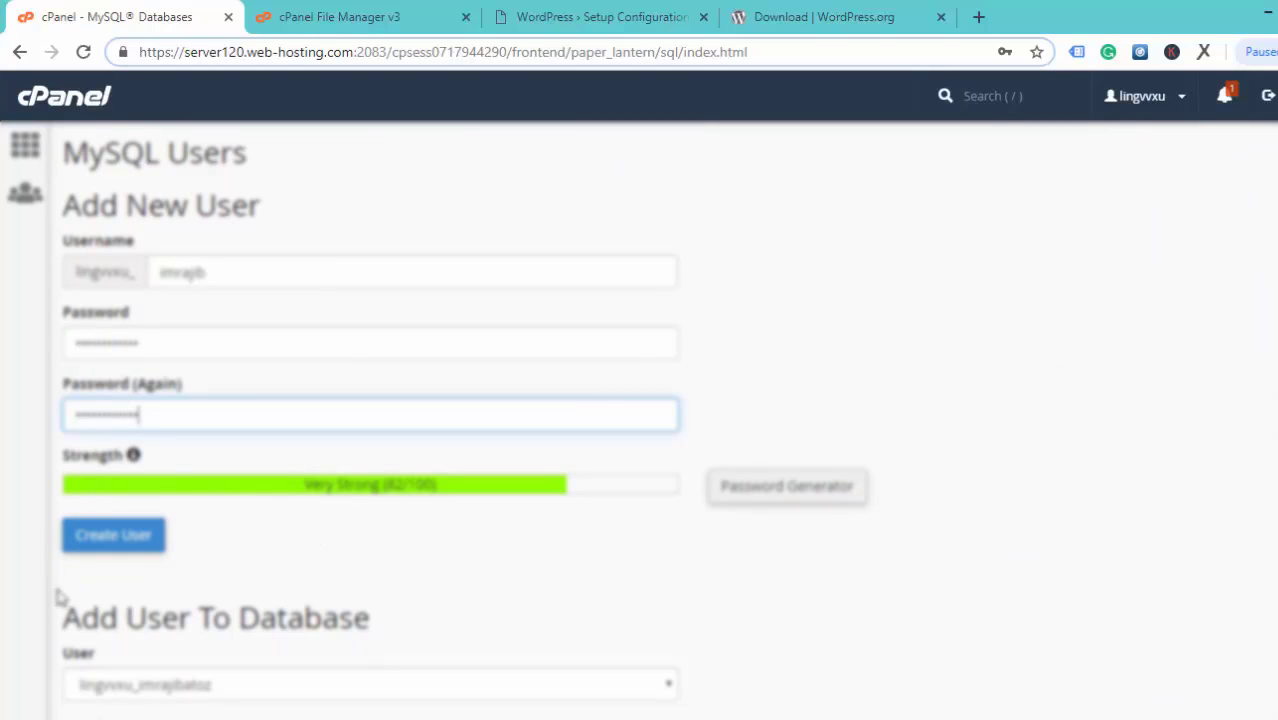
left_click(135, 557)
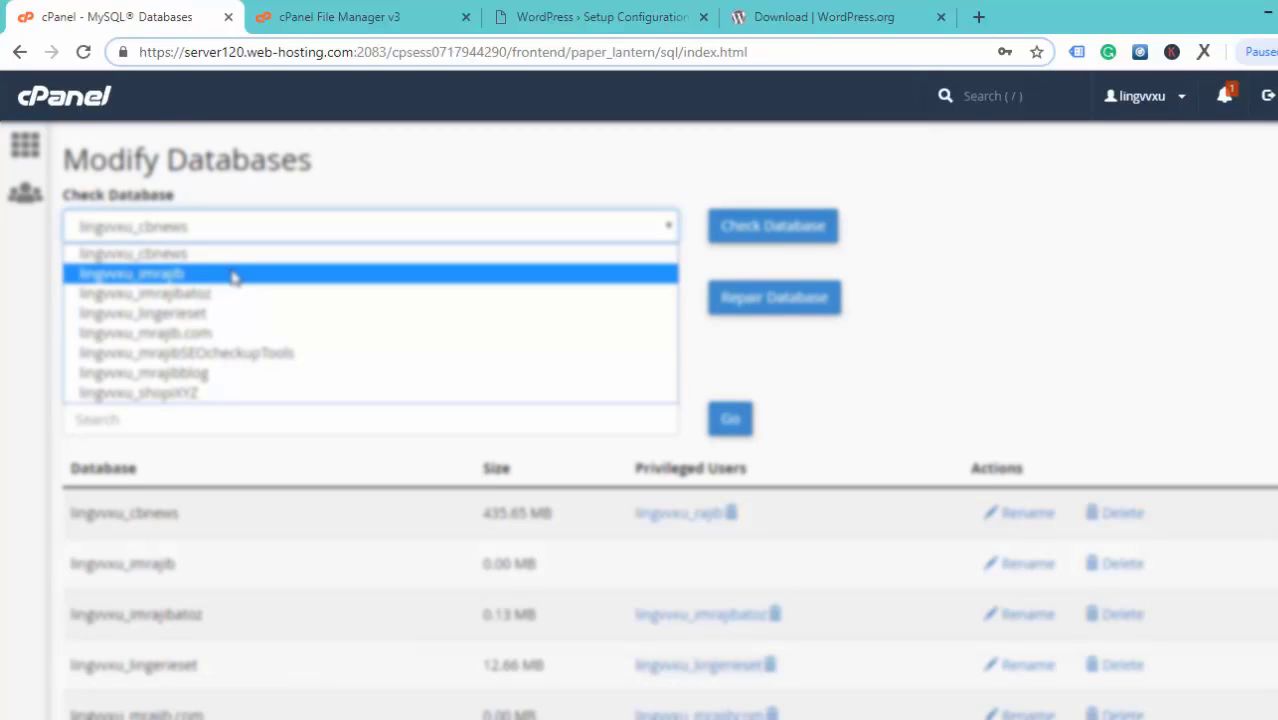
- Select the imrajib database for checking and repair, and add the imrajib user to that database with all privileges
left_click(233, 274)
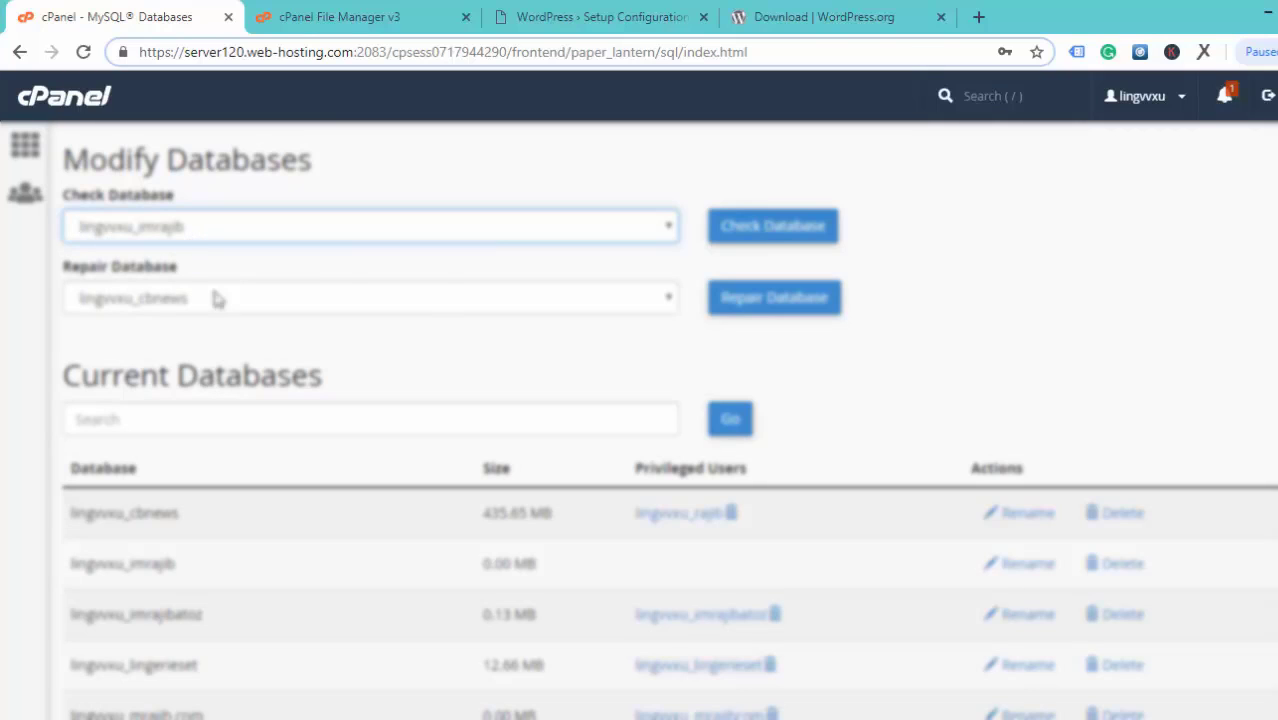
left_click(437, 302)
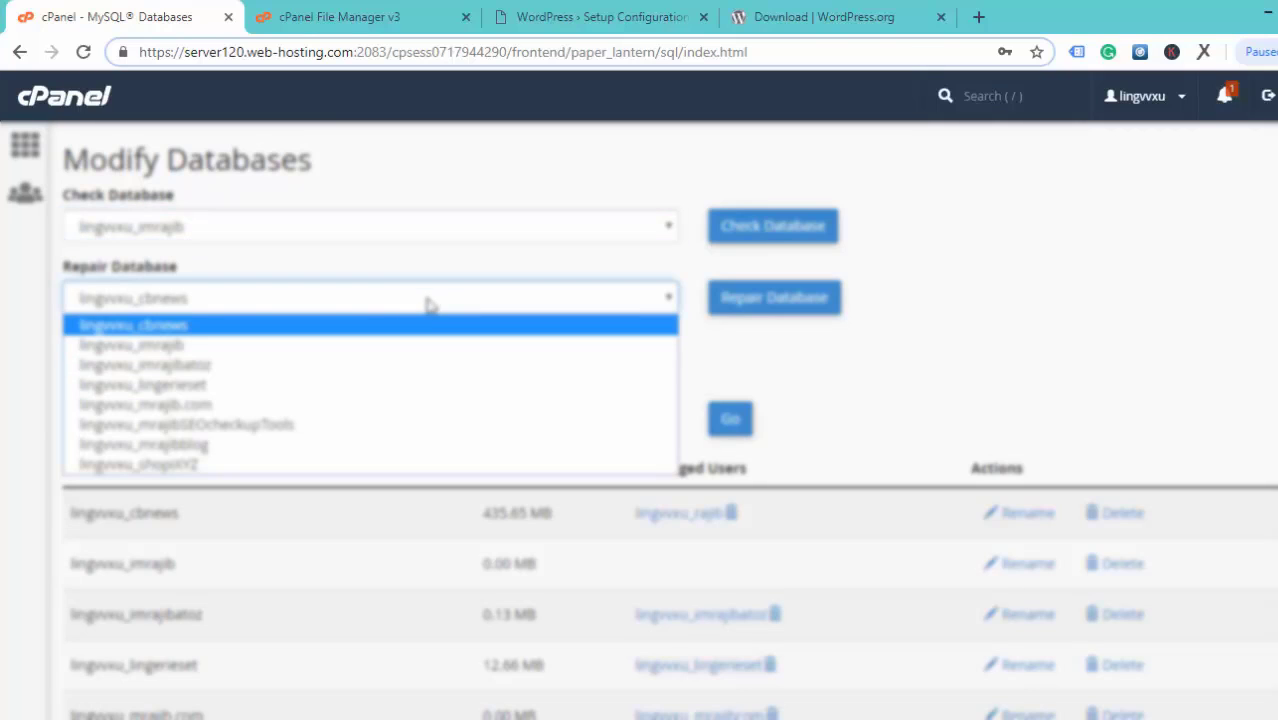
left_click(184, 354)
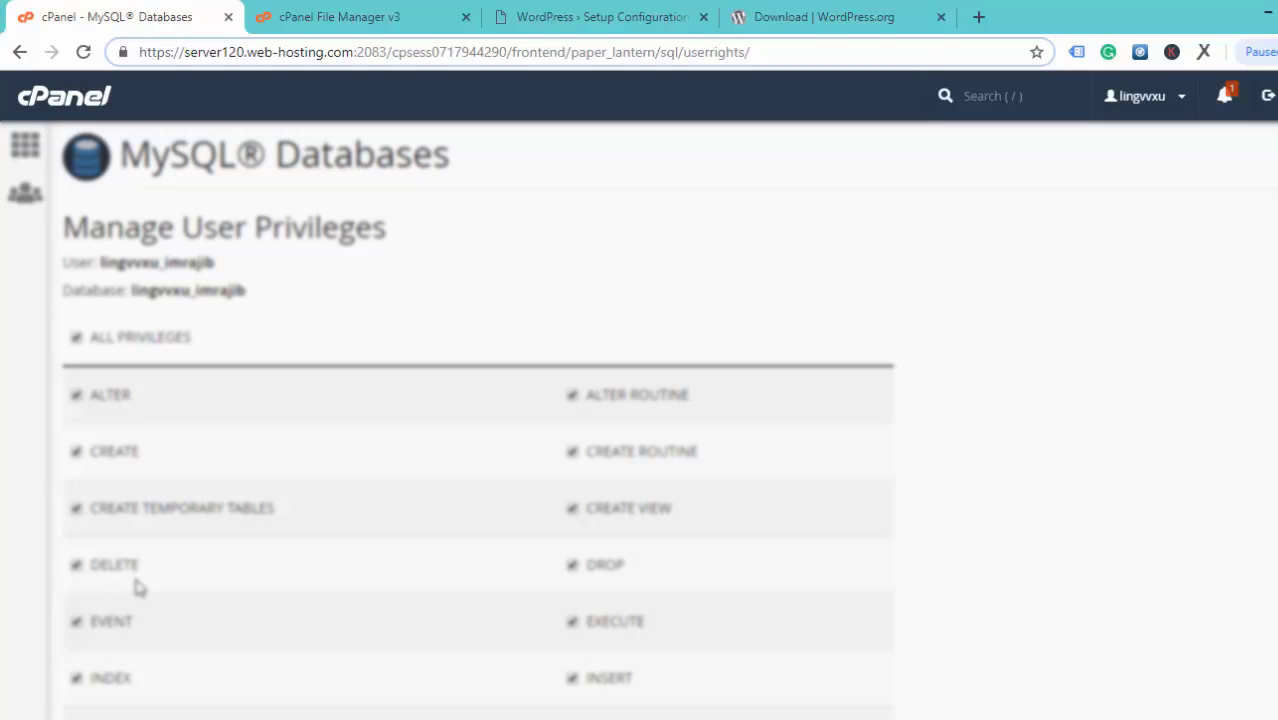
- Submit the database name, username and database password in the WordPress setup, and run the installation
left_click(565, 14)
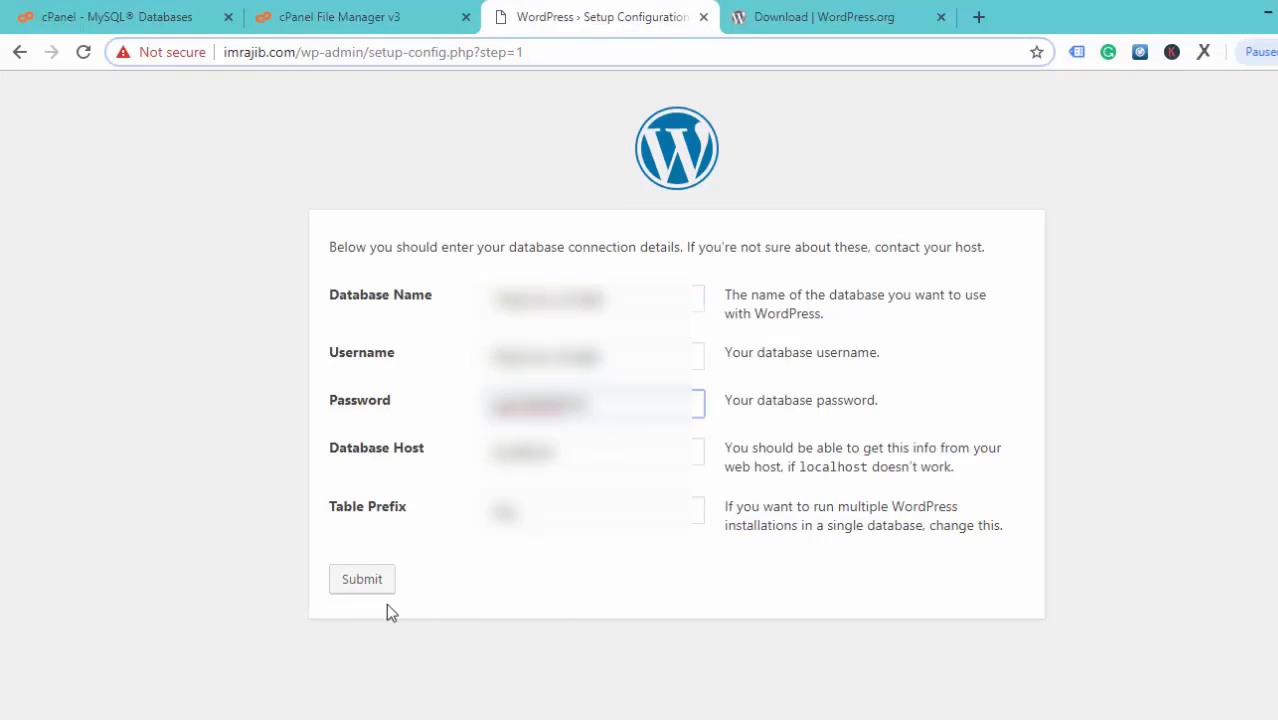
left_click(369, 585)
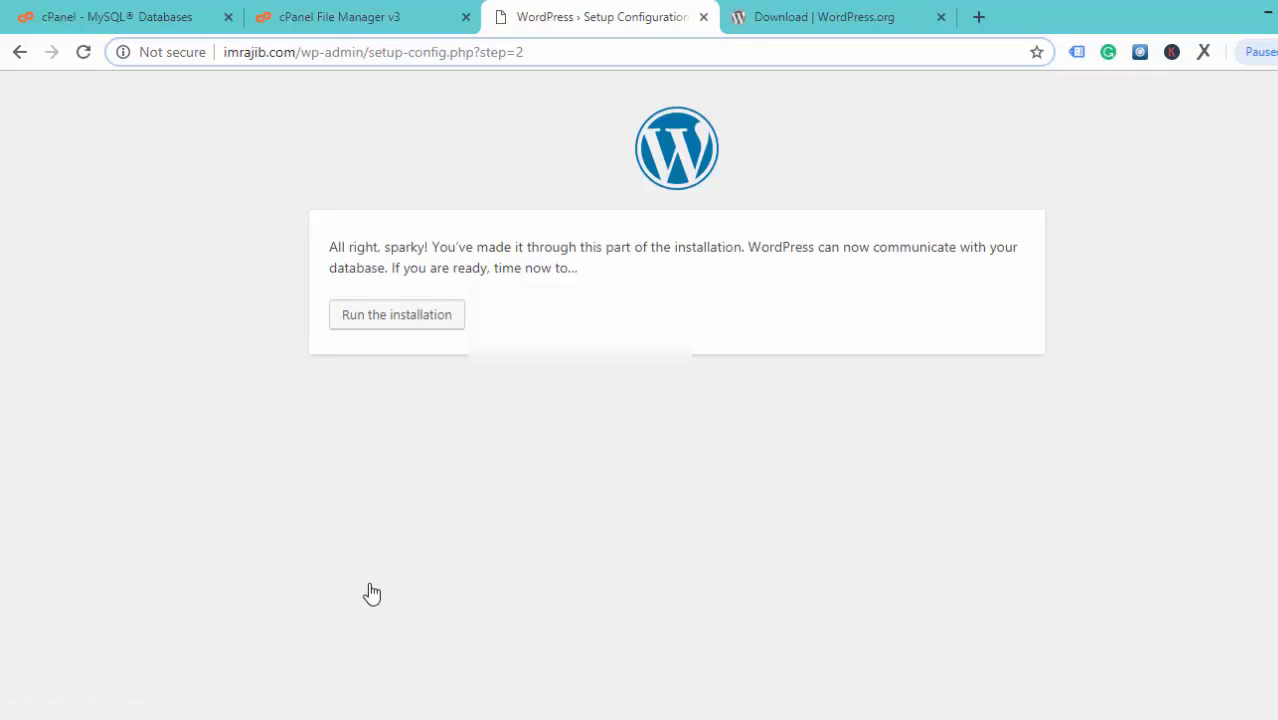
left_click(430, 330)
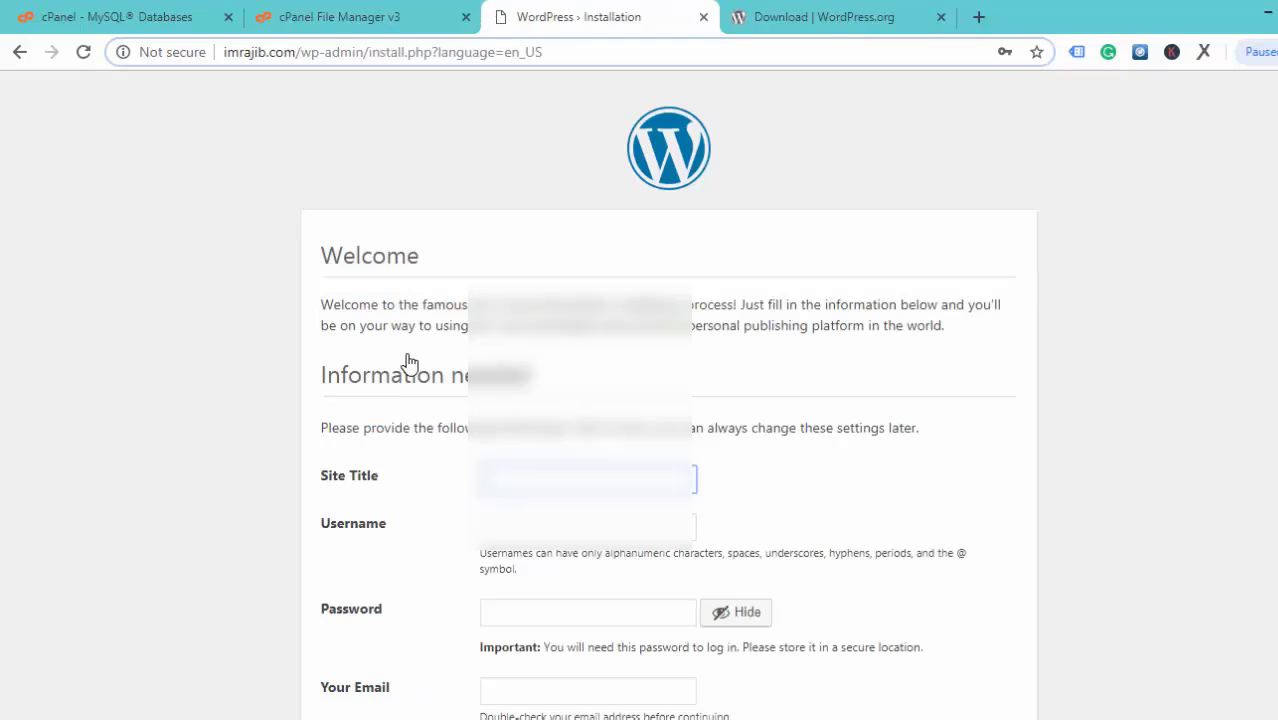
- Fill in the WordPress site information including the admin username and password, install WordPress, and proceed to the login page
scroll(915, 388, "down", 2)
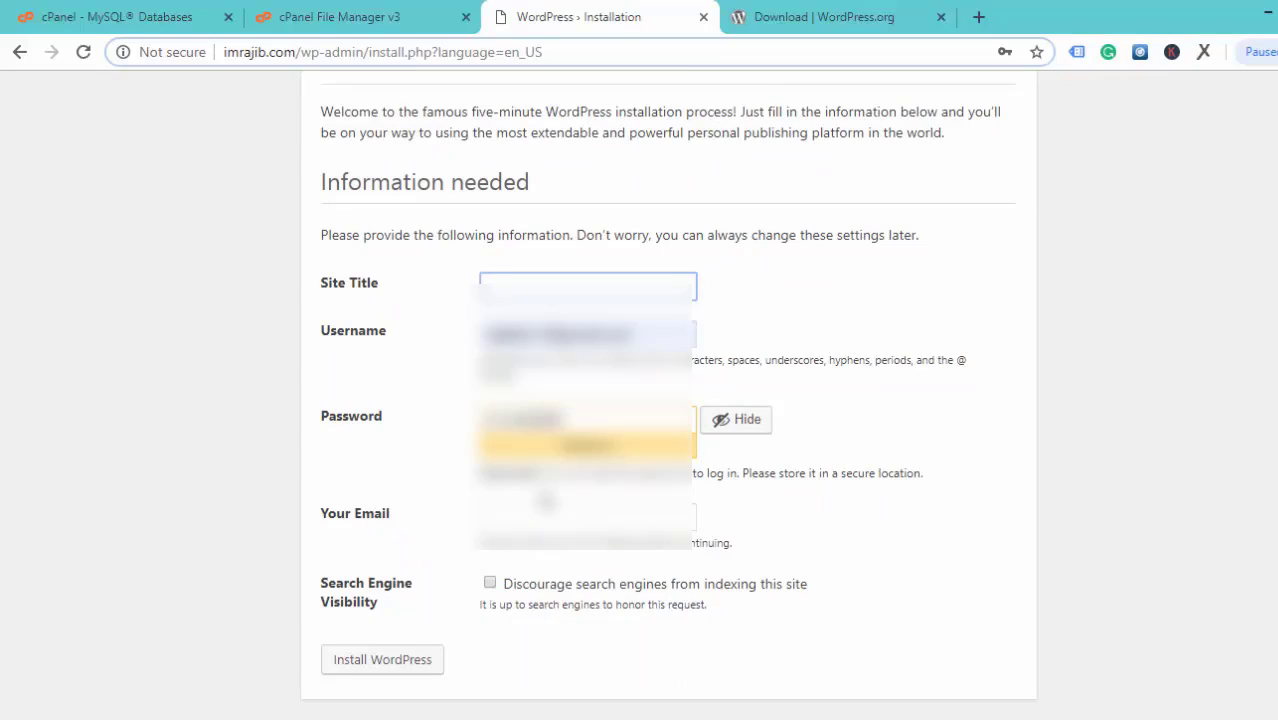
left_click(384, 661)
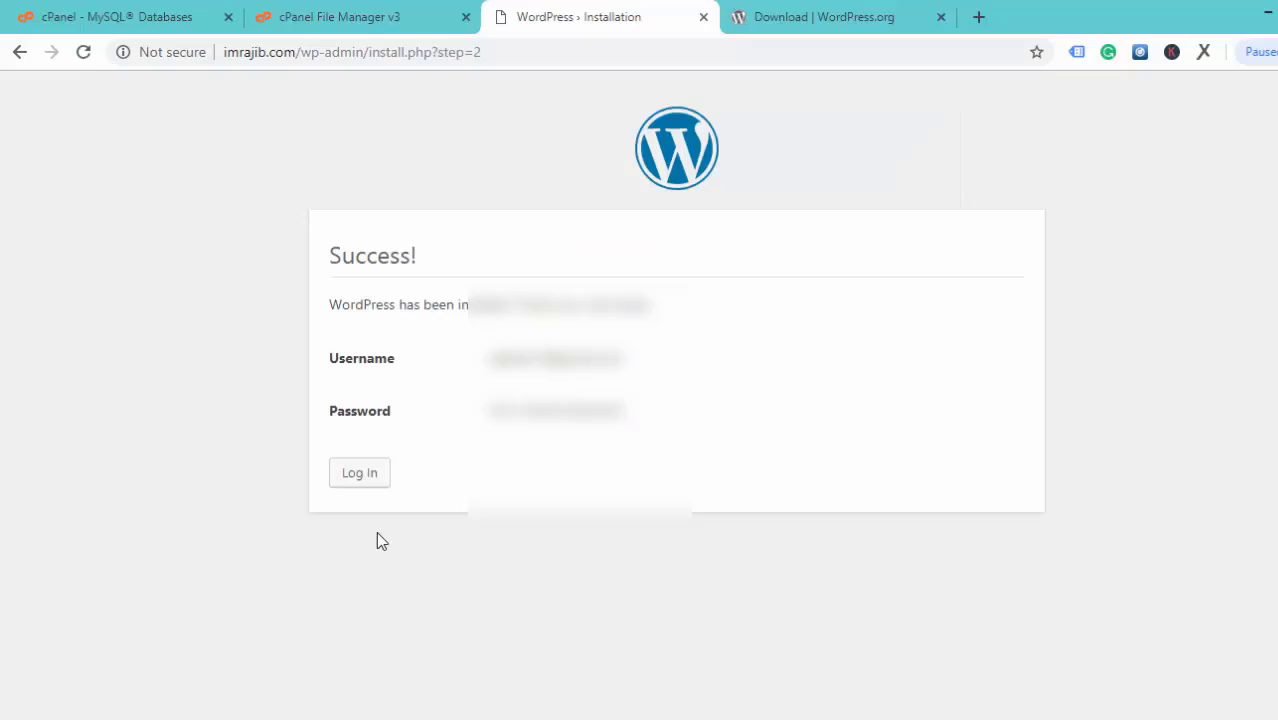
left_click(370, 484)
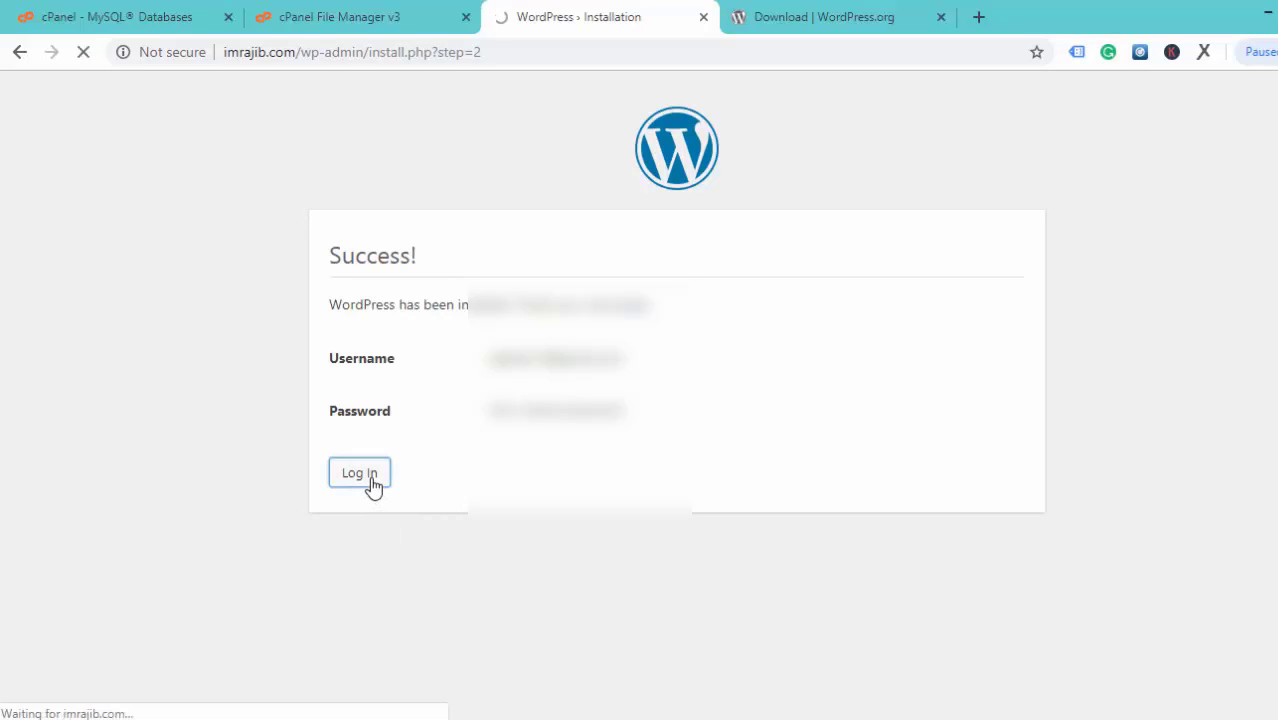